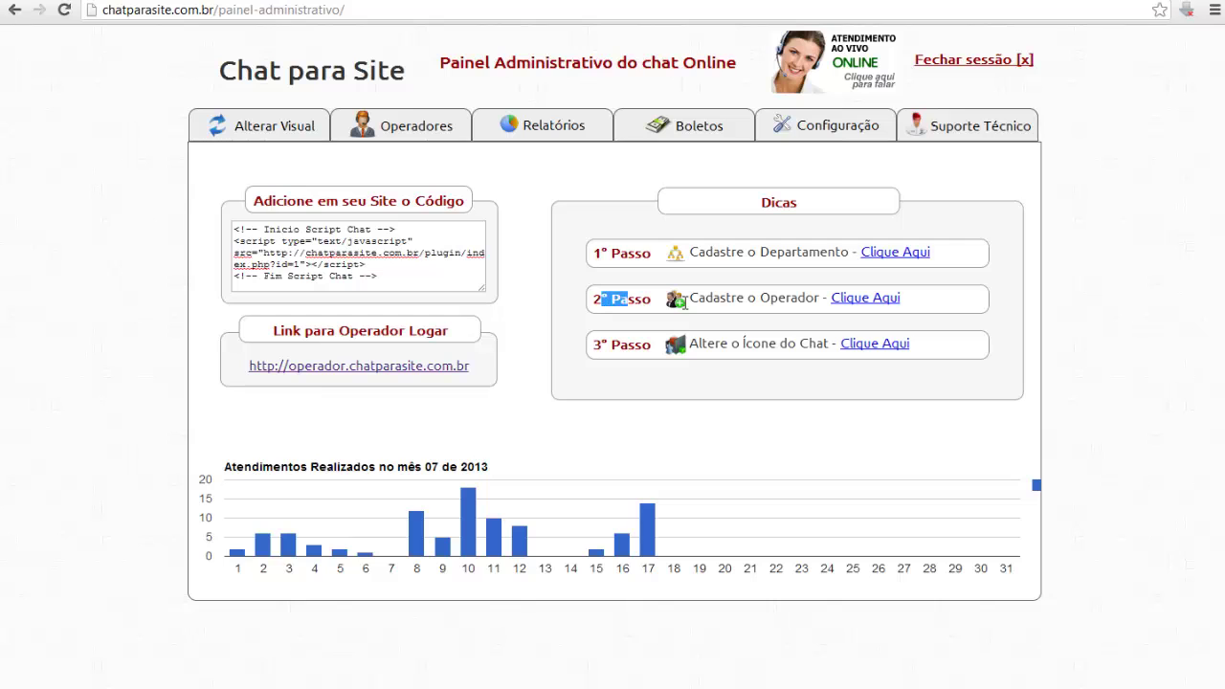
# Open the operator registration form from step 2 of the tips, try its department list and its name, user and password fields, and close it unsaved.
pyautogui.click(859, 300)
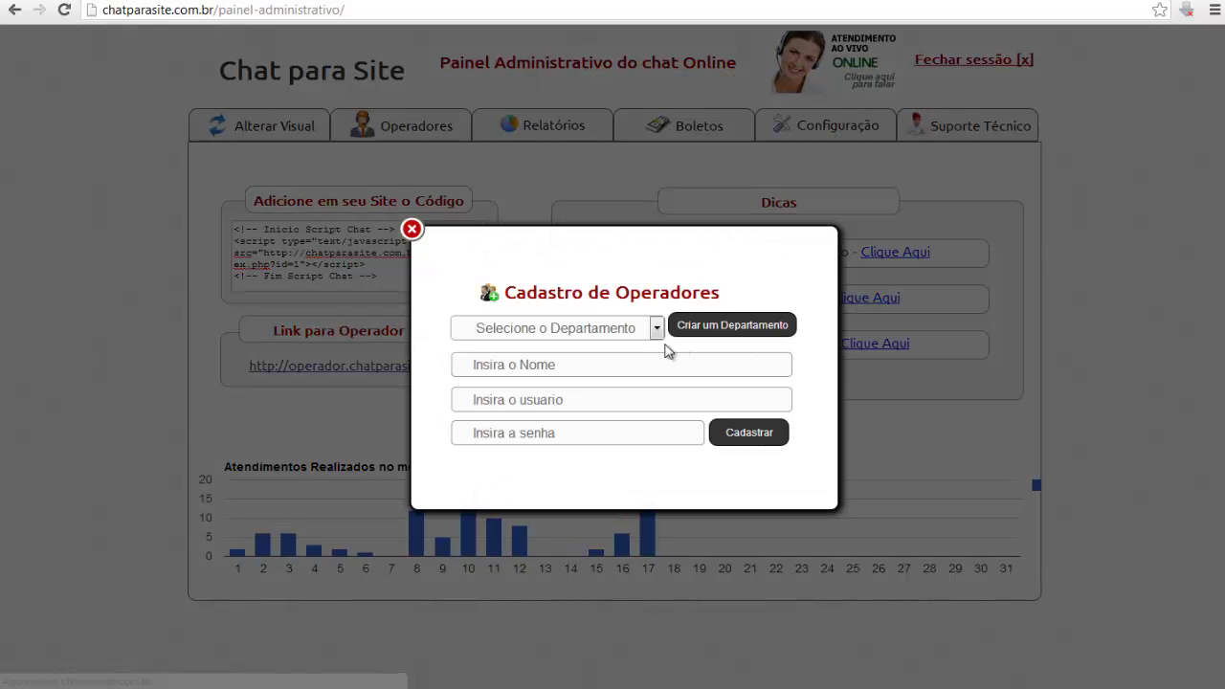
pyautogui.click(657, 330)
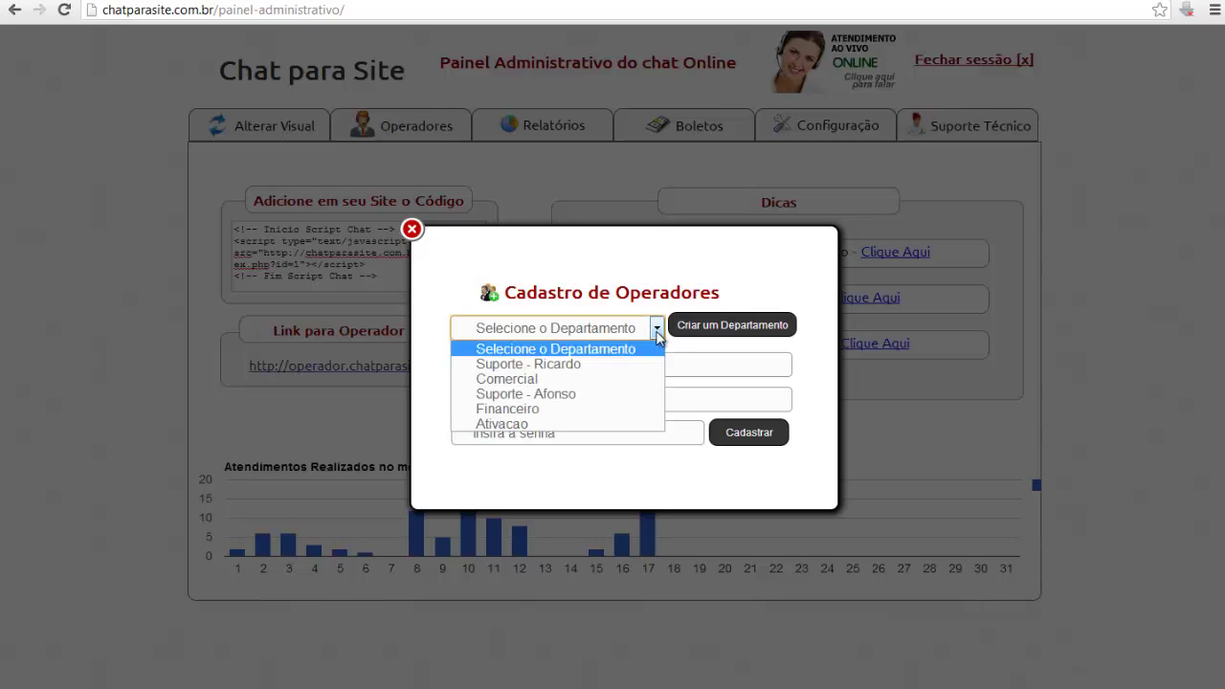
pyautogui.click(603, 365)
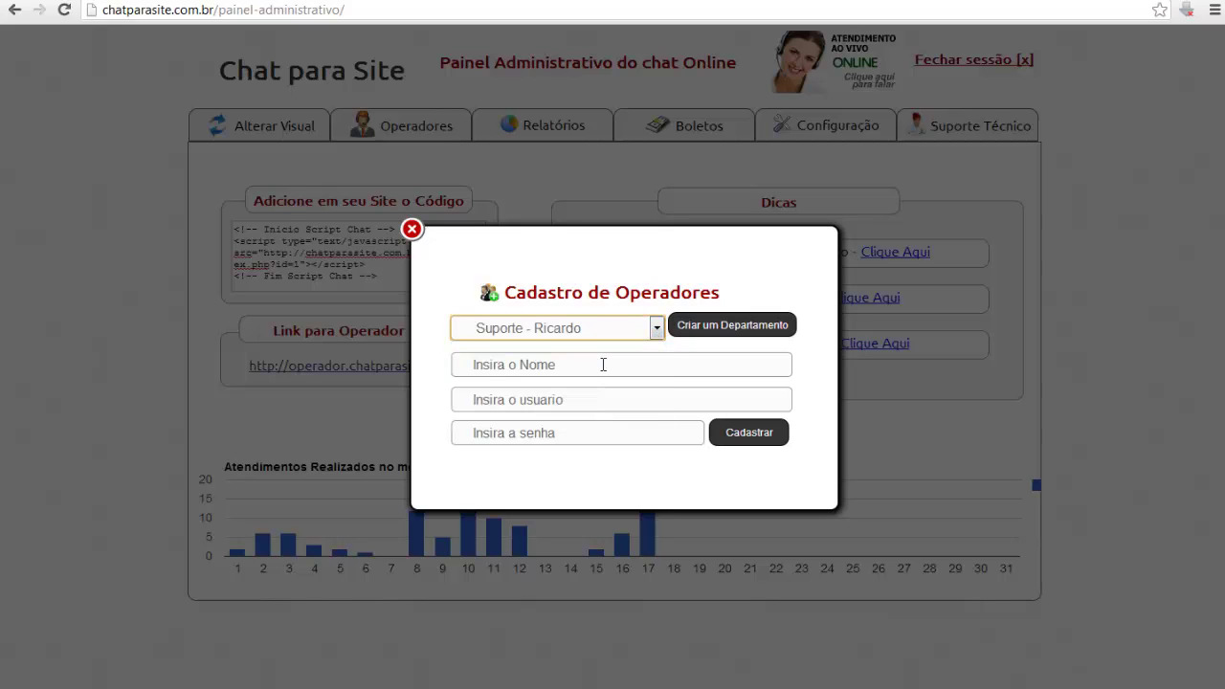
pyautogui.click(600, 366)
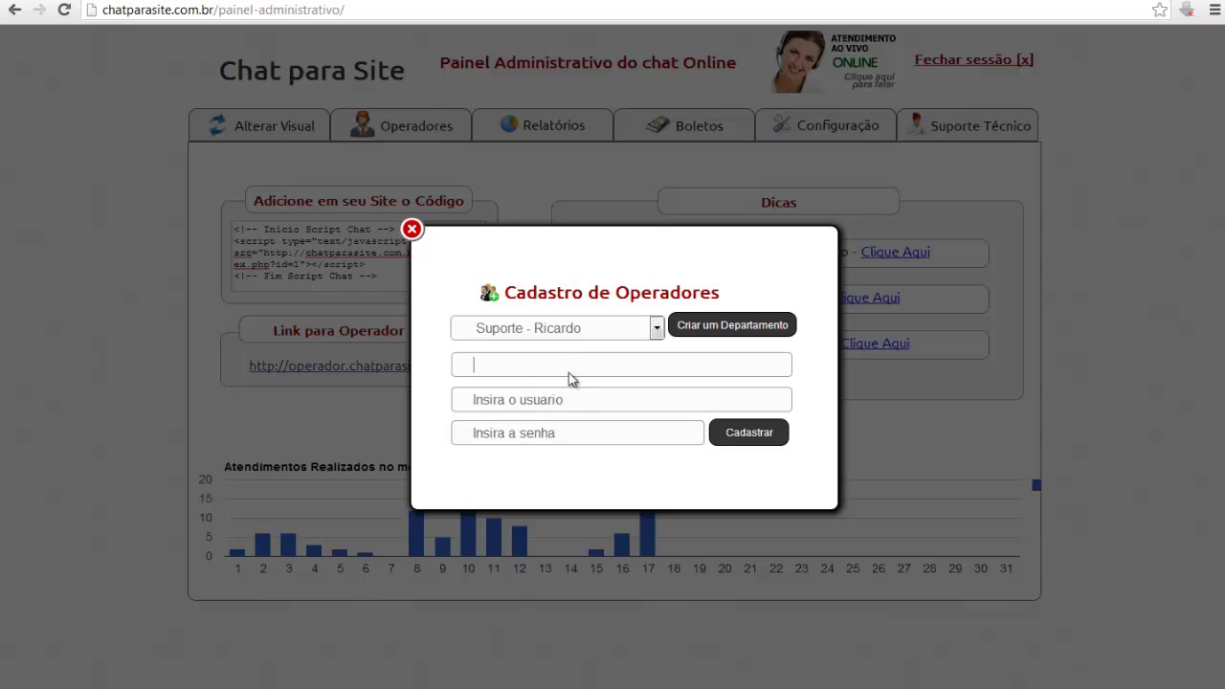
pyautogui.click(555, 402)
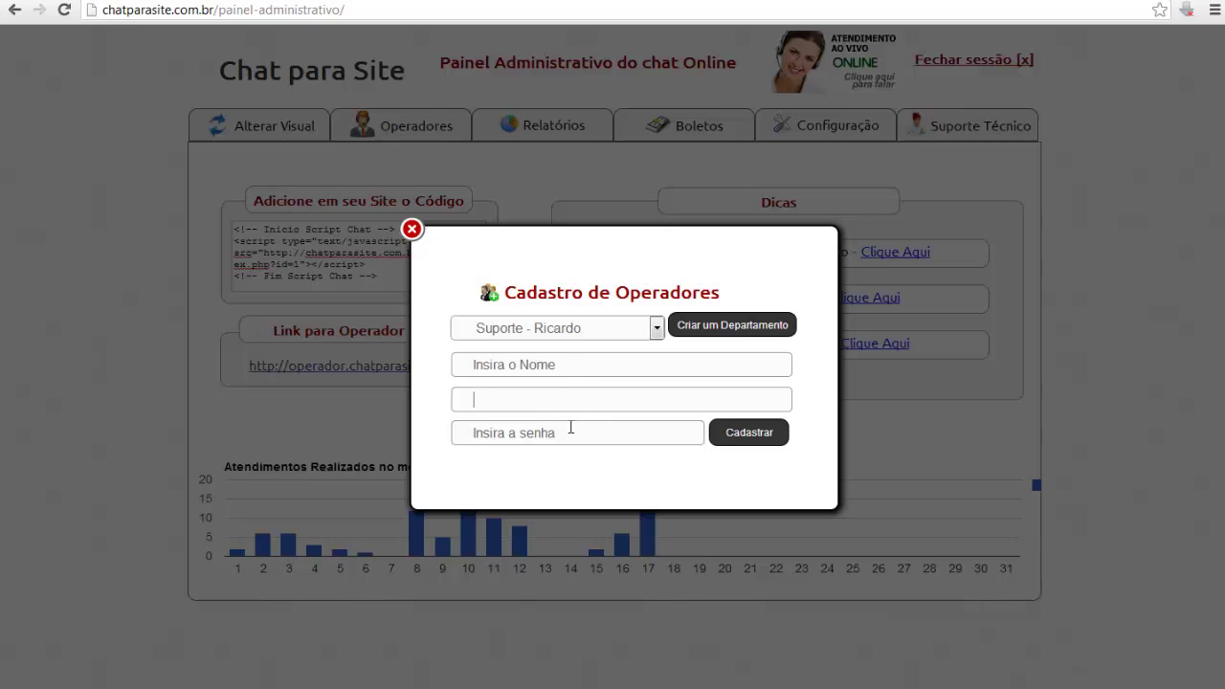
pyautogui.click(569, 429)
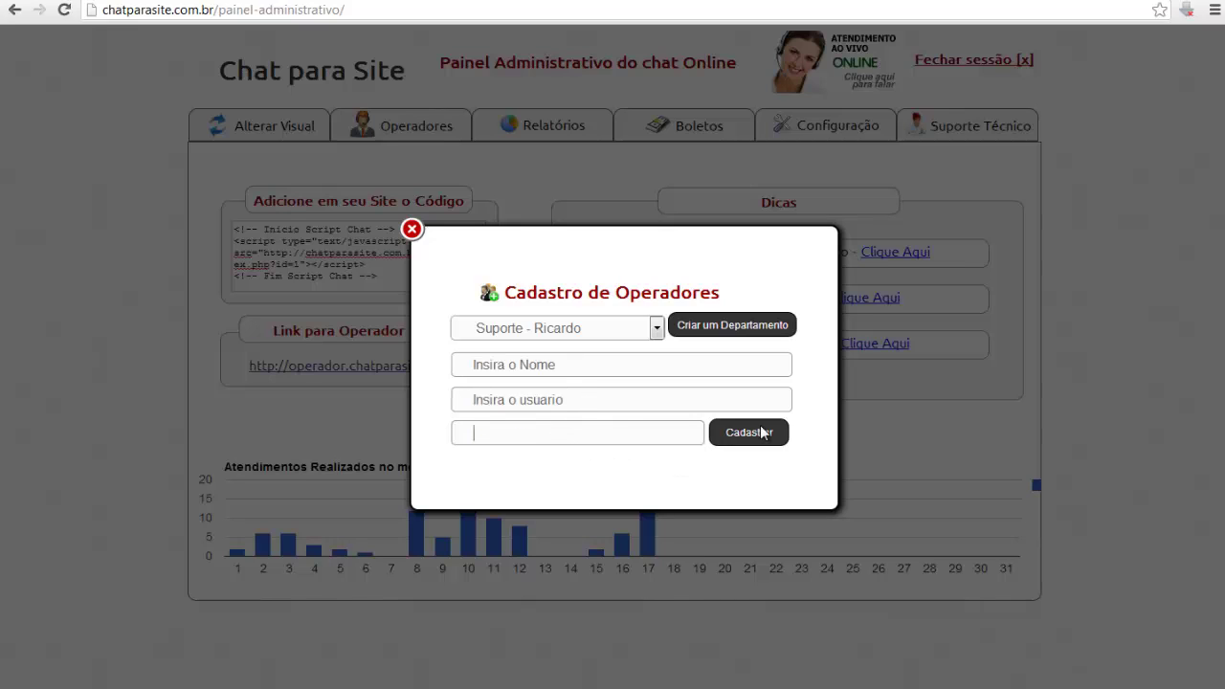
pyautogui.click(413, 232)
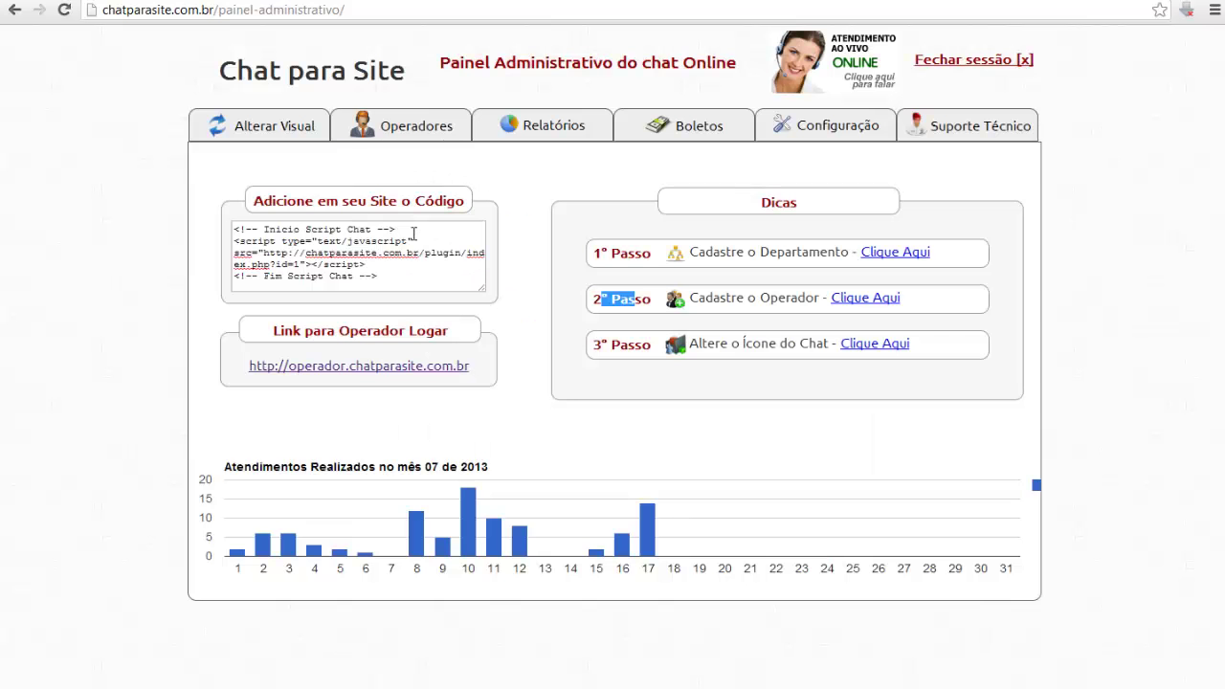
# Change the chat icon from step 3 of the tips to the smiling blonde attendant in the third row, first column, and reload the admin page.
pyautogui.click(628, 342)
pyautogui.moveTo(696, 341); pyautogui.dragTo(761, 343)
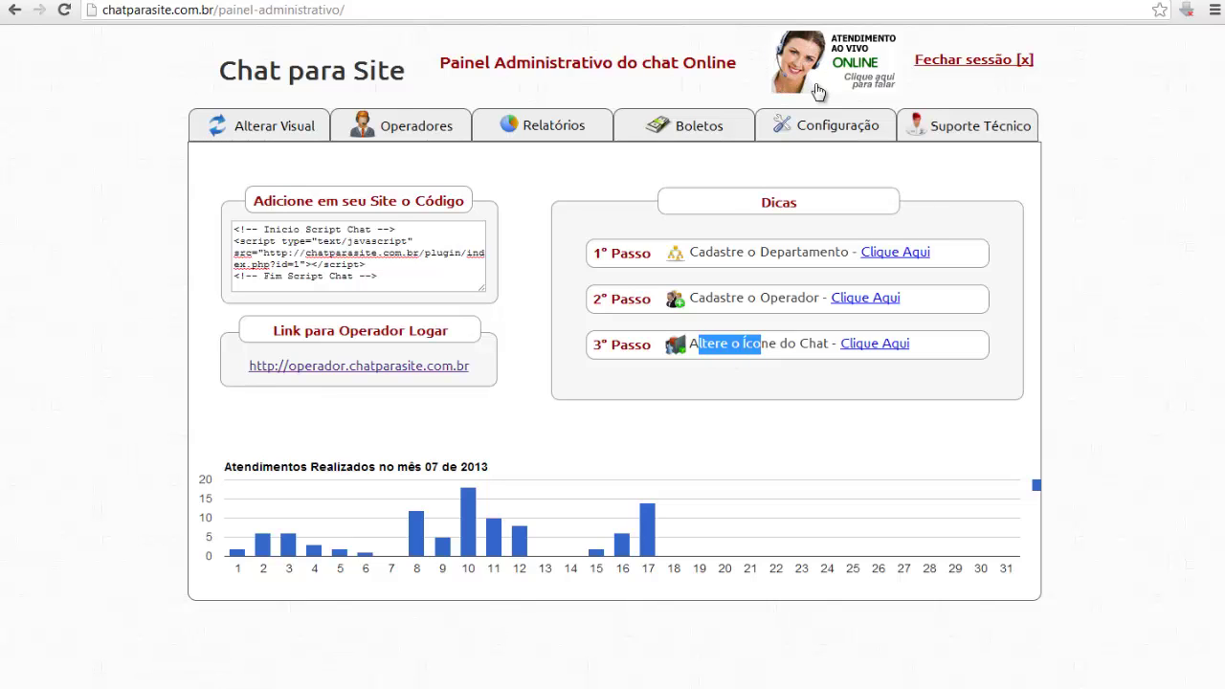
pyautogui.click(864, 347)
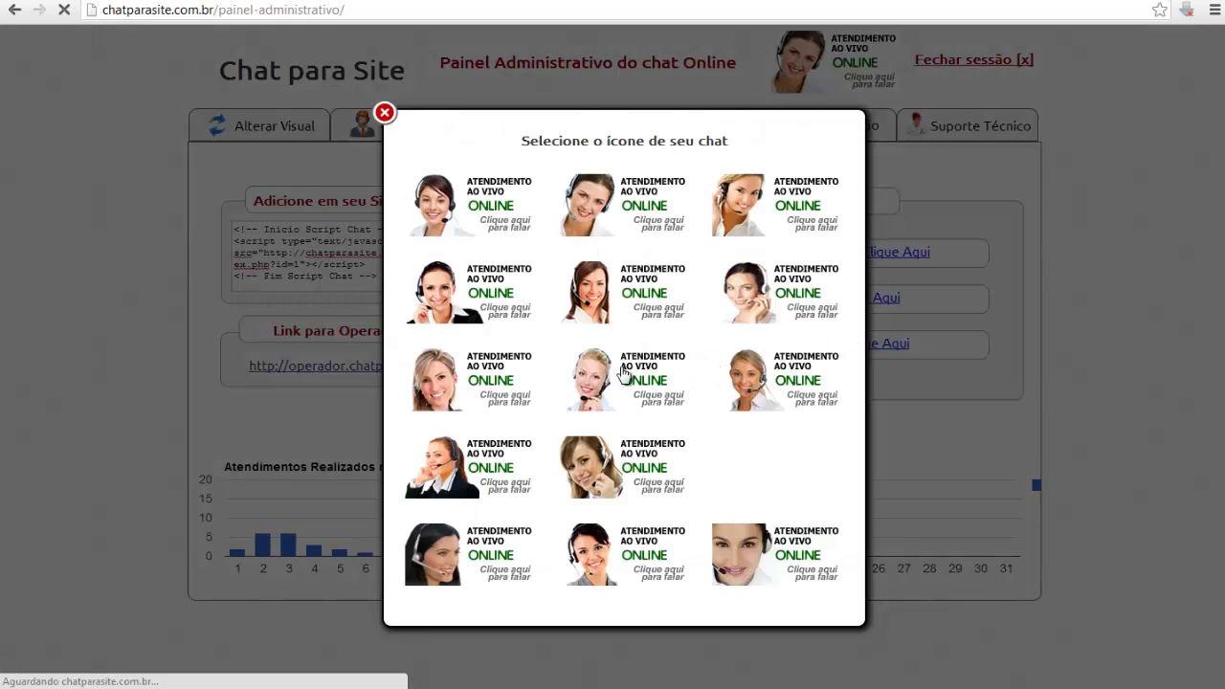
pyautogui.click(456, 385)
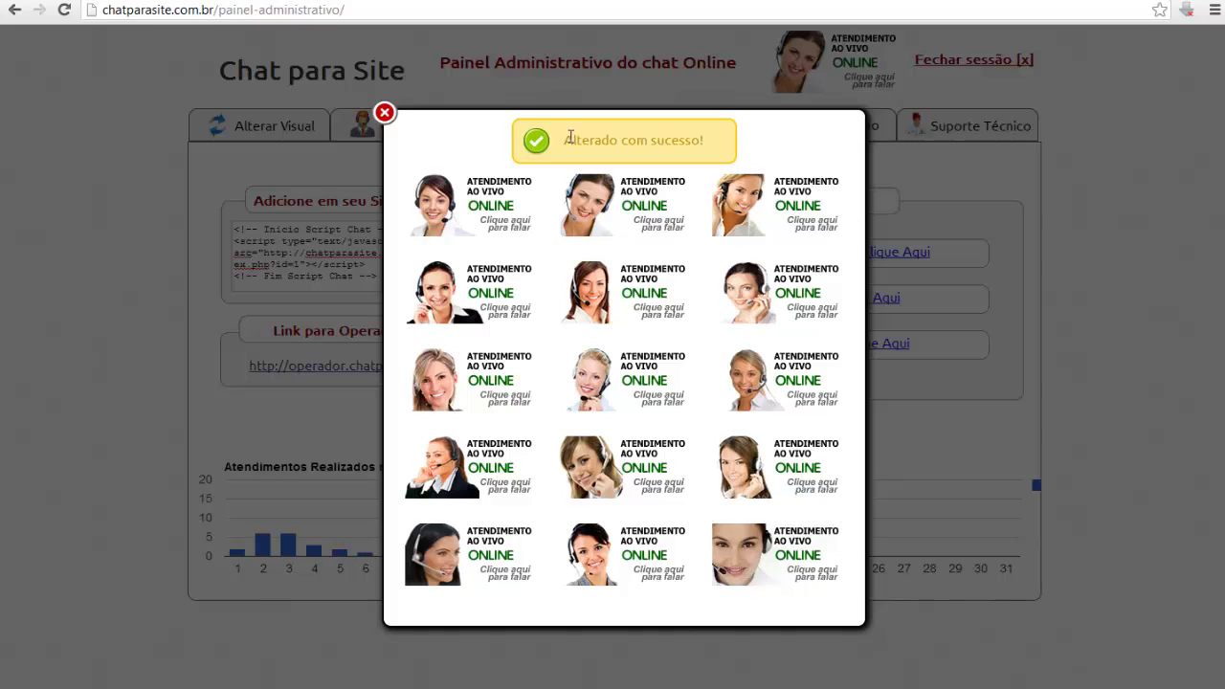
pyautogui.moveTo(570, 137); pyautogui.dragTo(705, 134)
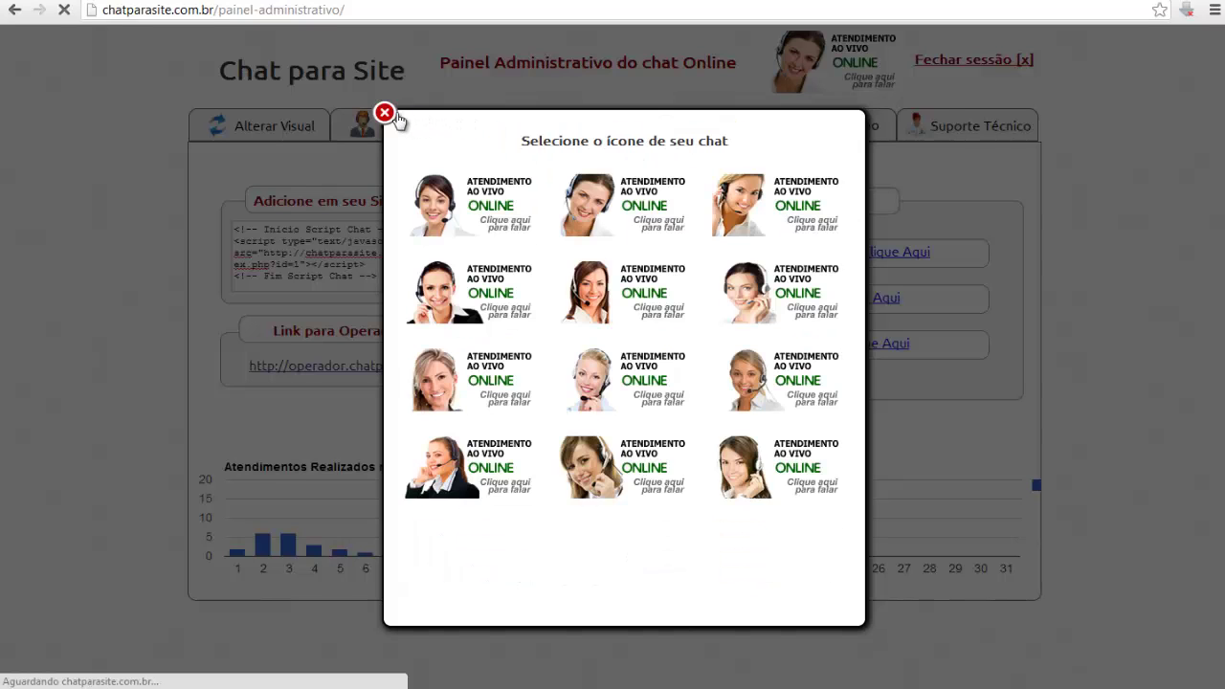
pyautogui.click(392, 116)
pyautogui.moveTo(835, 173)
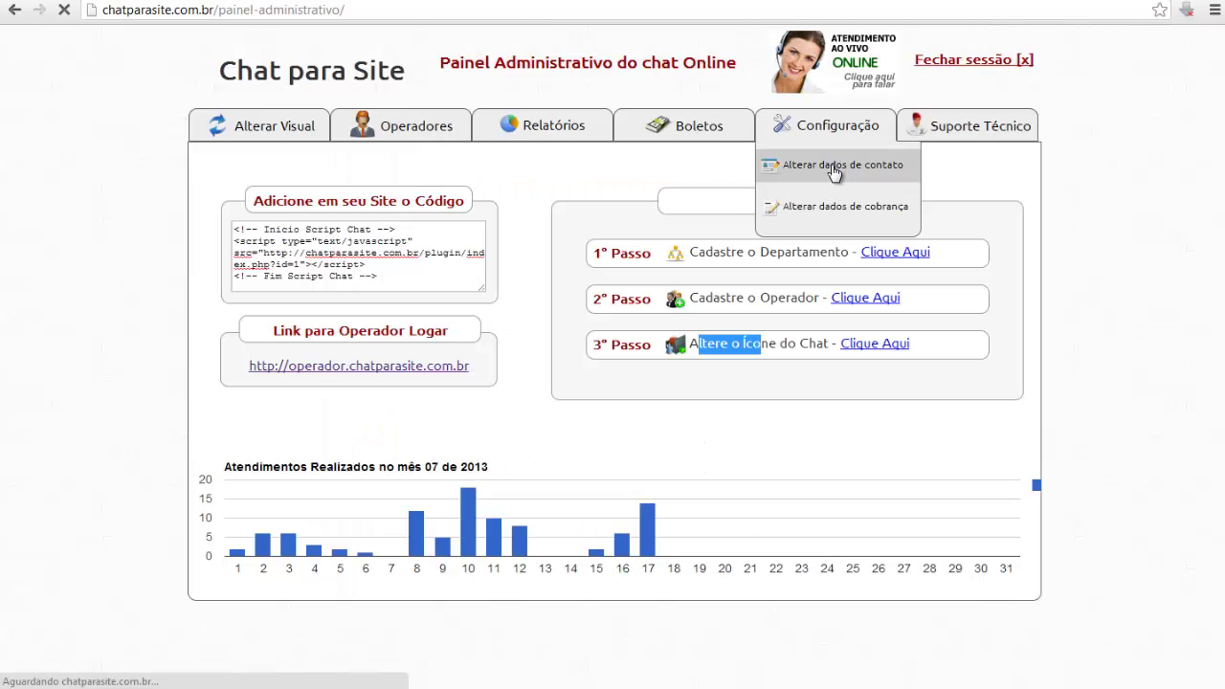
pyautogui.press('F5')
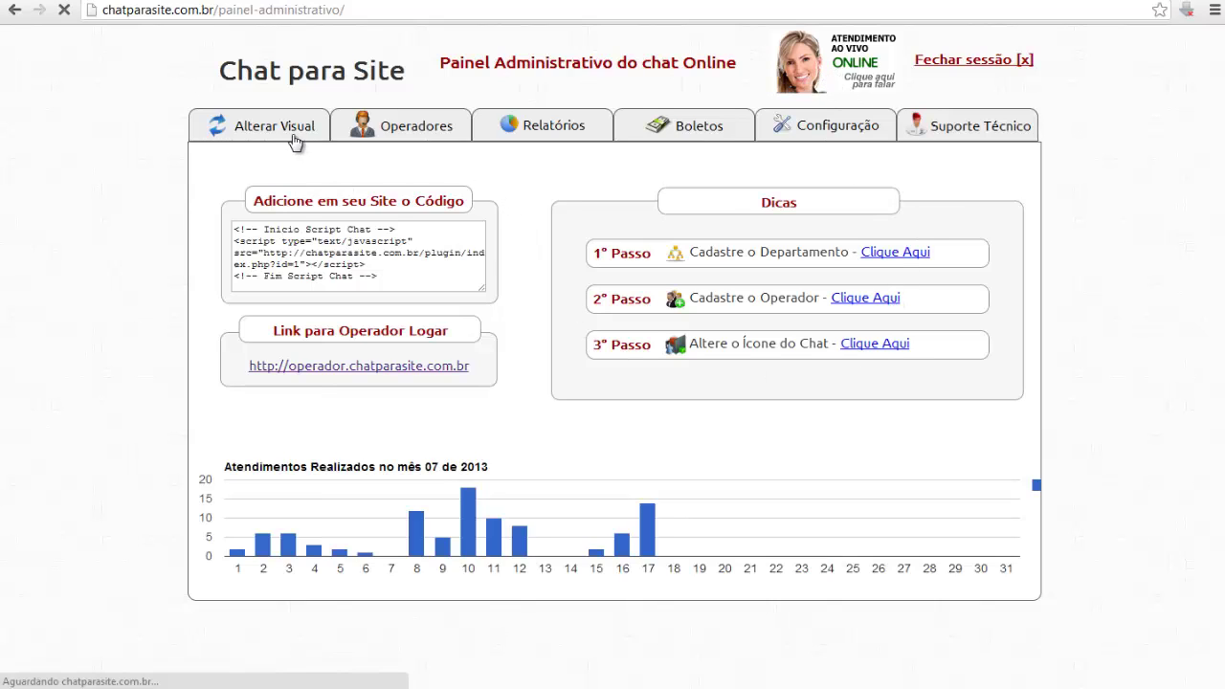
# Open the Adicionar Banner form, check the recommended image size and format, and close it.
pyautogui.moveTo(293, 144)
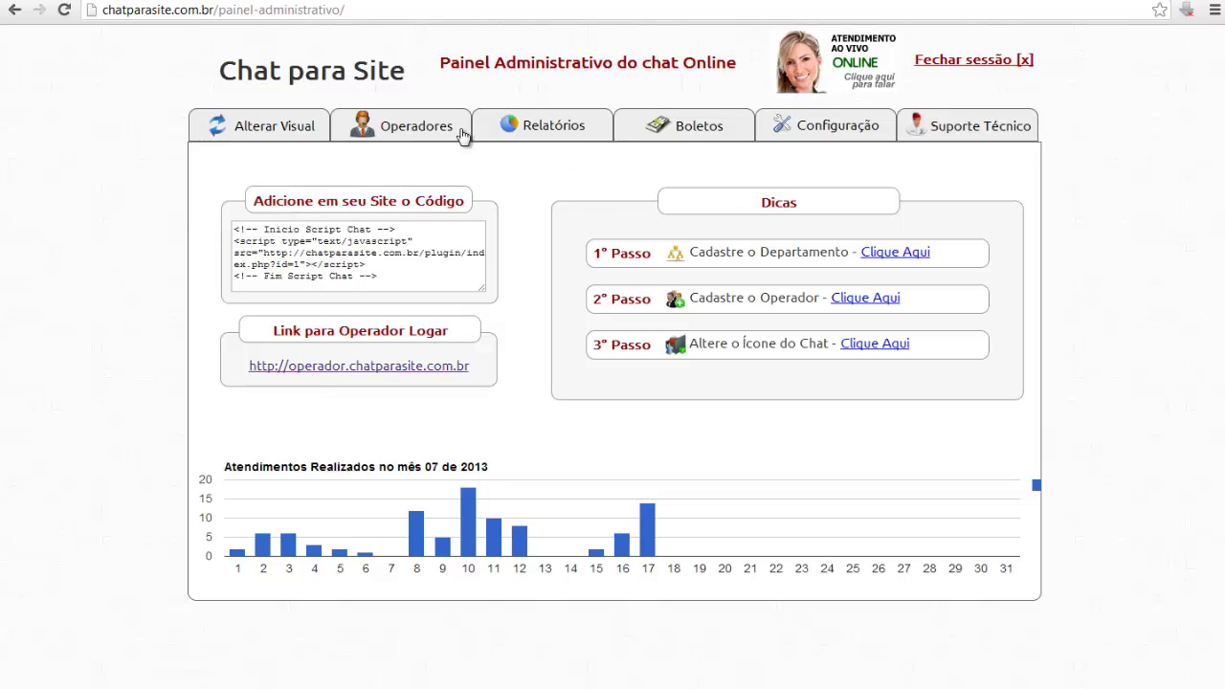
pyautogui.click(285, 206)
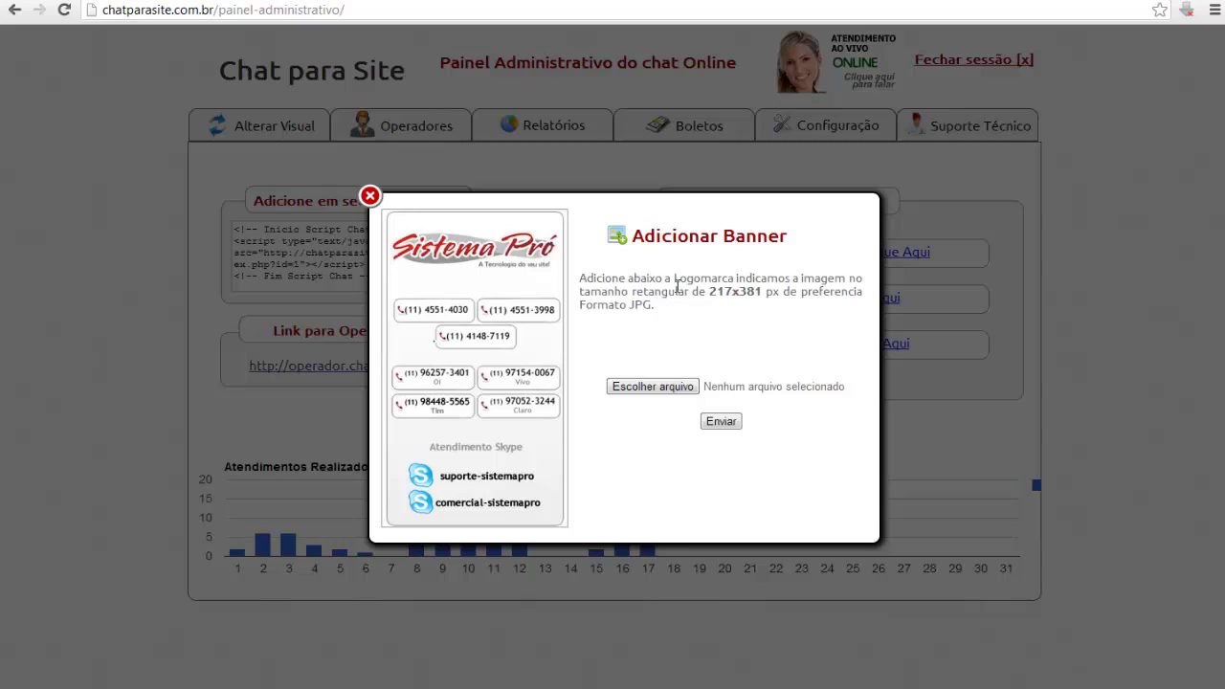
pyautogui.moveTo(673, 295); pyautogui.dragTo(631, 294)
pyautogui.click(715, 293)
pyautogui.moveTo(655, 304); pyautogui.dragTo(633, 305)
pyautogui.click(372, 198)
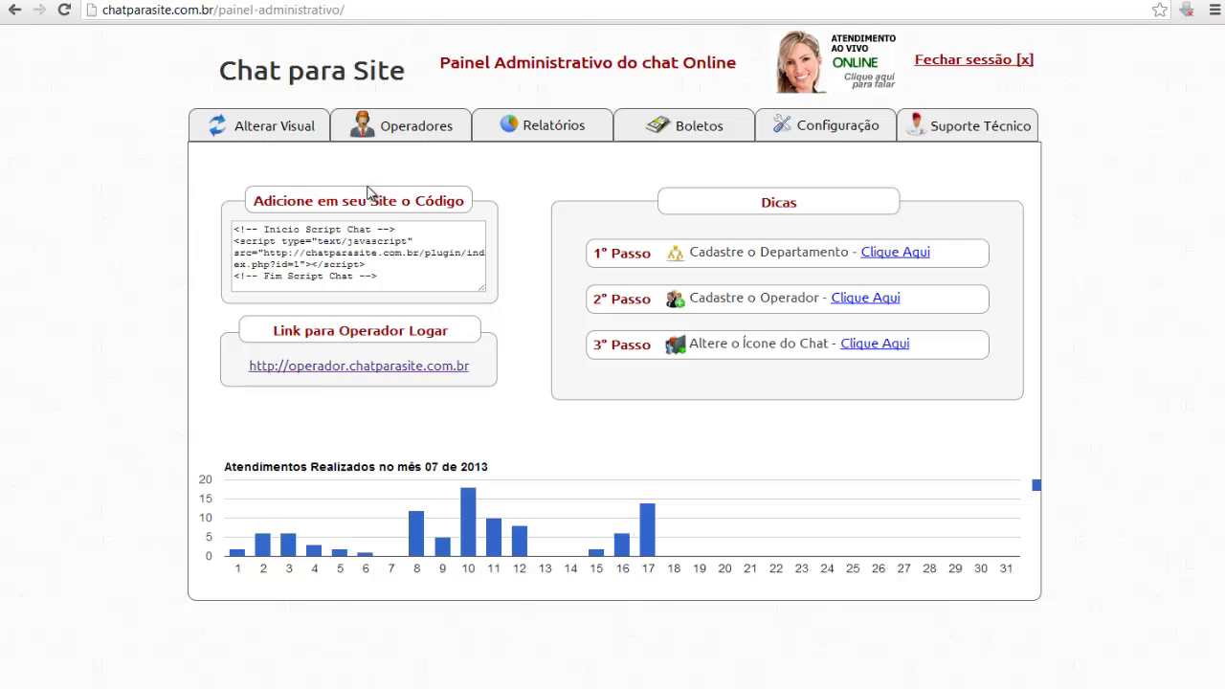
# Review the Cadastro de Departamento and Cadastro de Operadores forms under the operator options, closing each without saving.
pyautogui.click(397, 140)
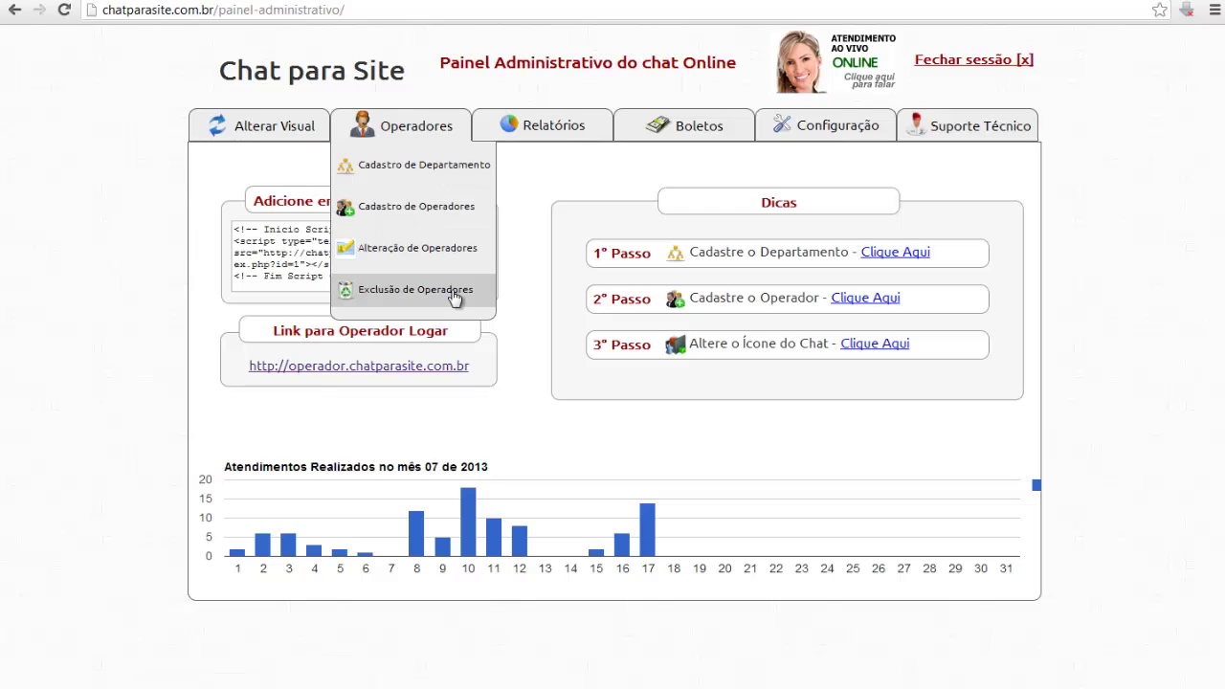
pyautogui.click(454, 171)
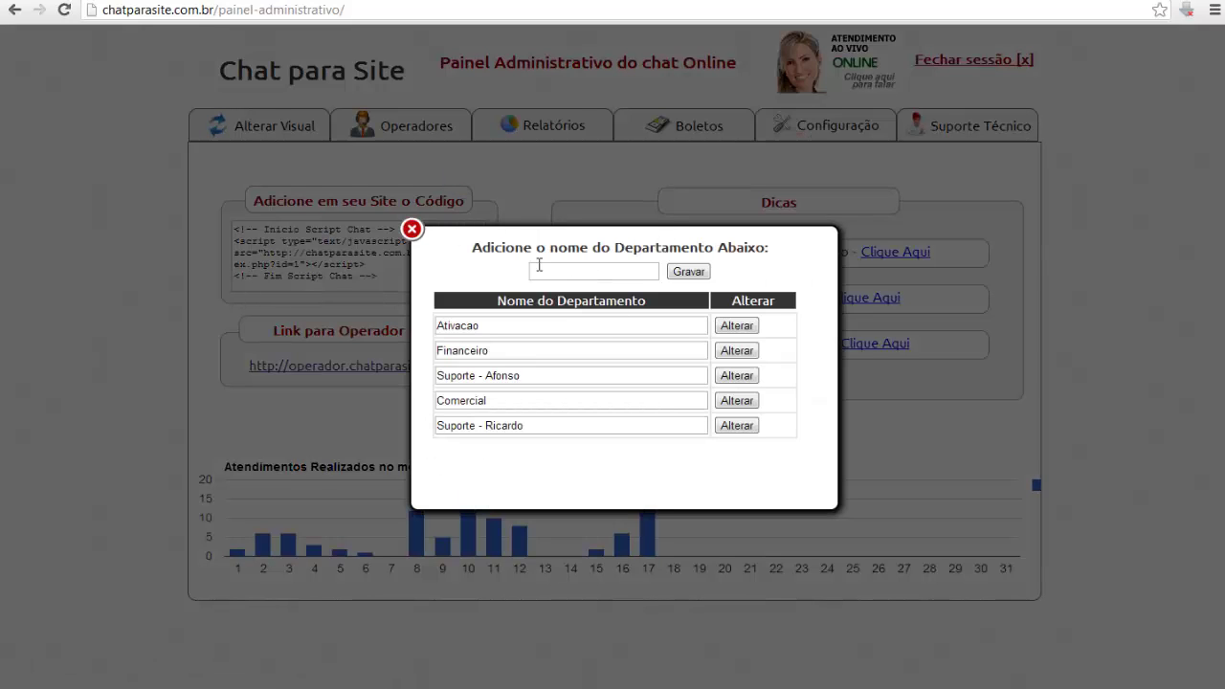
pyautogui.moveTo(475, 247); pyautogui.dragTo(713, 248)
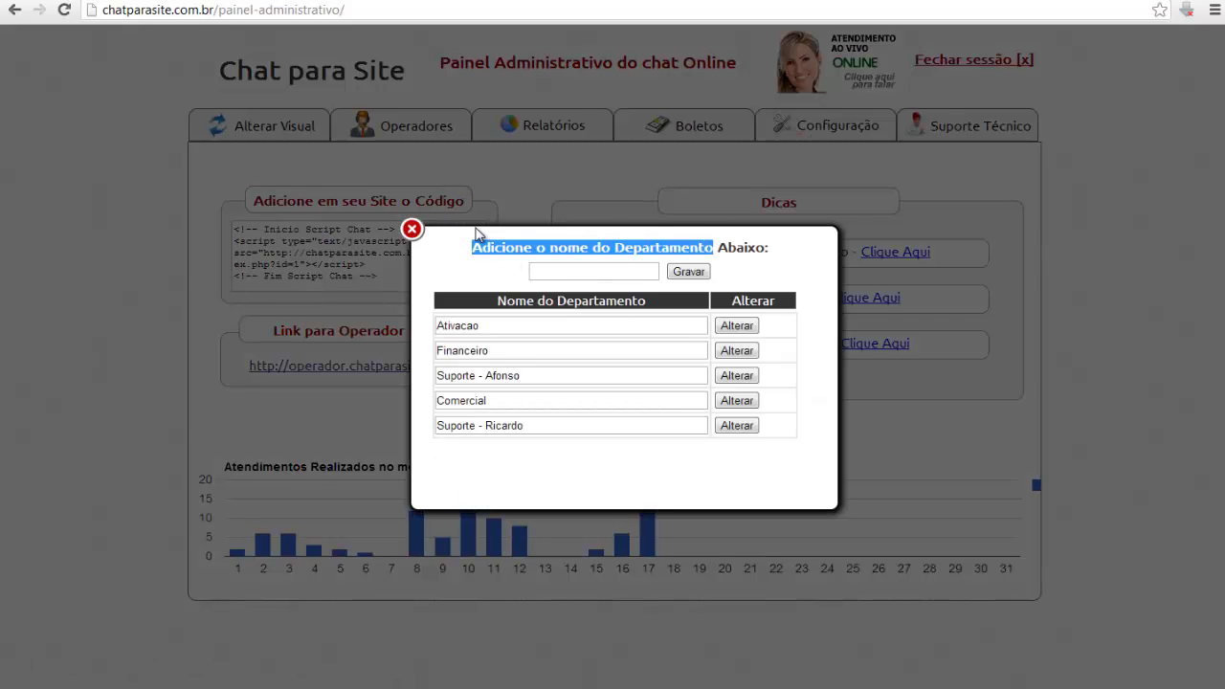
pyautogui.click(411, 230)
pyautogui.moveTo(435, 134)
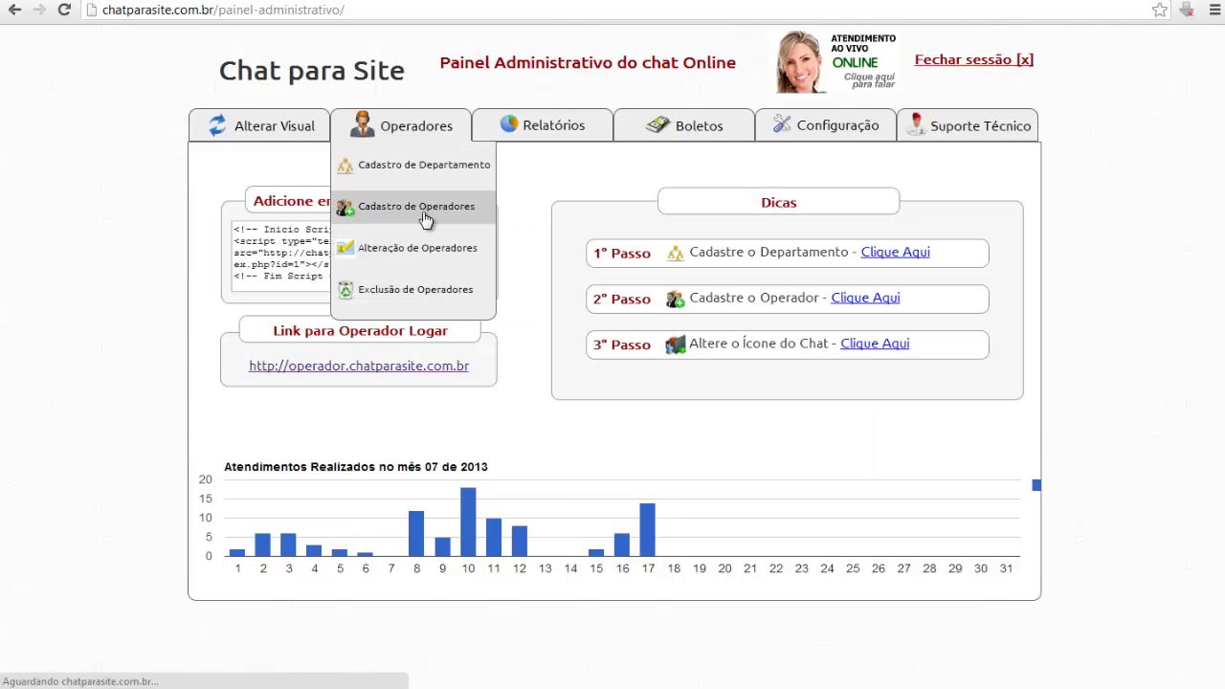
pyautogui.click(426, 220)
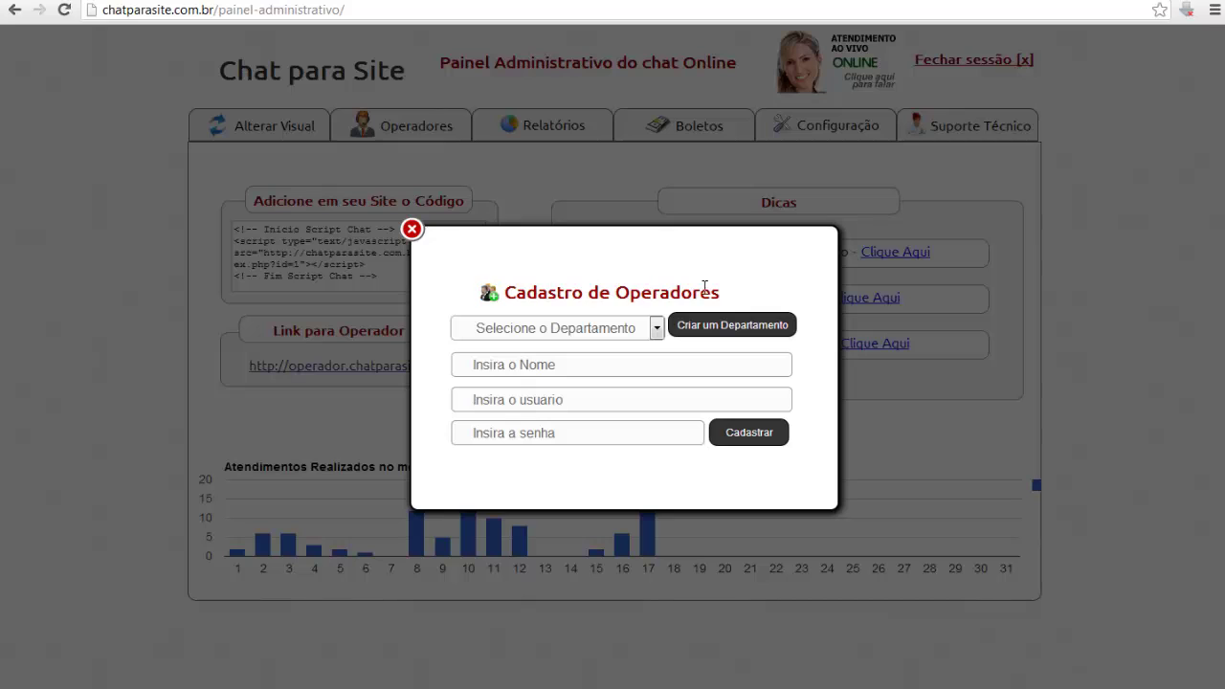
pyautogui.moveTo(733, 297); pyautogui.dragTo(517, 292)
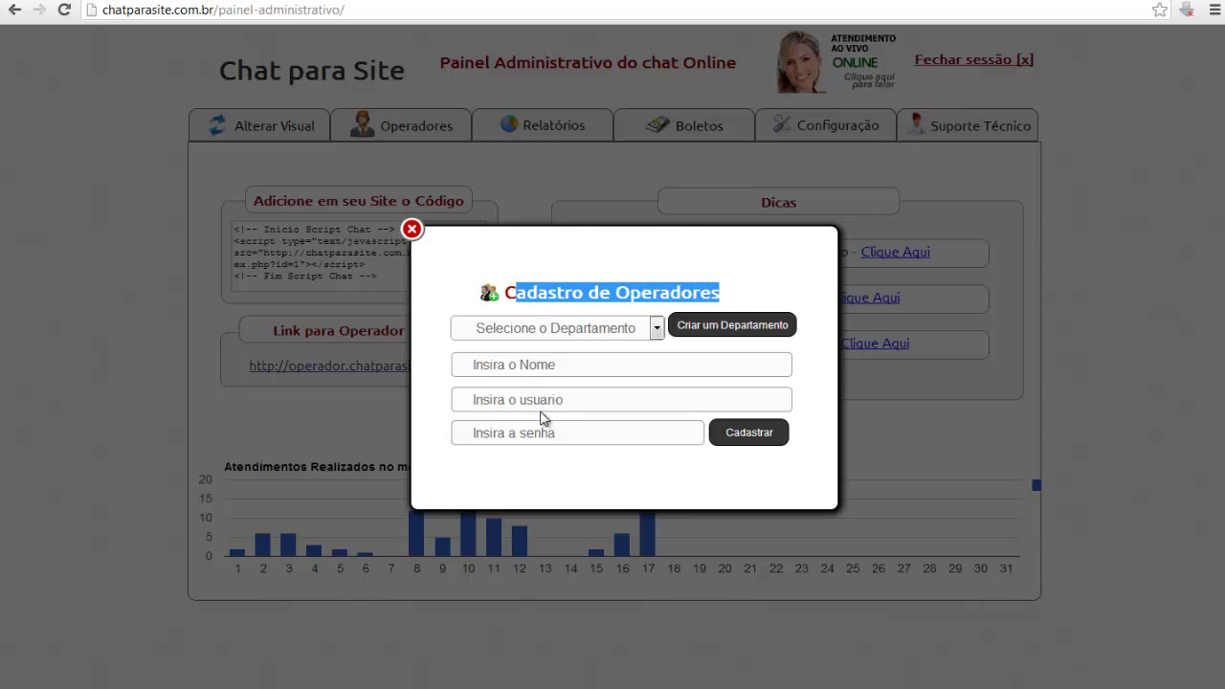
pyautogui.click(411, 229)
# Review the Alteração de Operadores form and the Exclusão de Operadores list, closing each without changing any operator.
pyautogui.moveTo(421, 143)
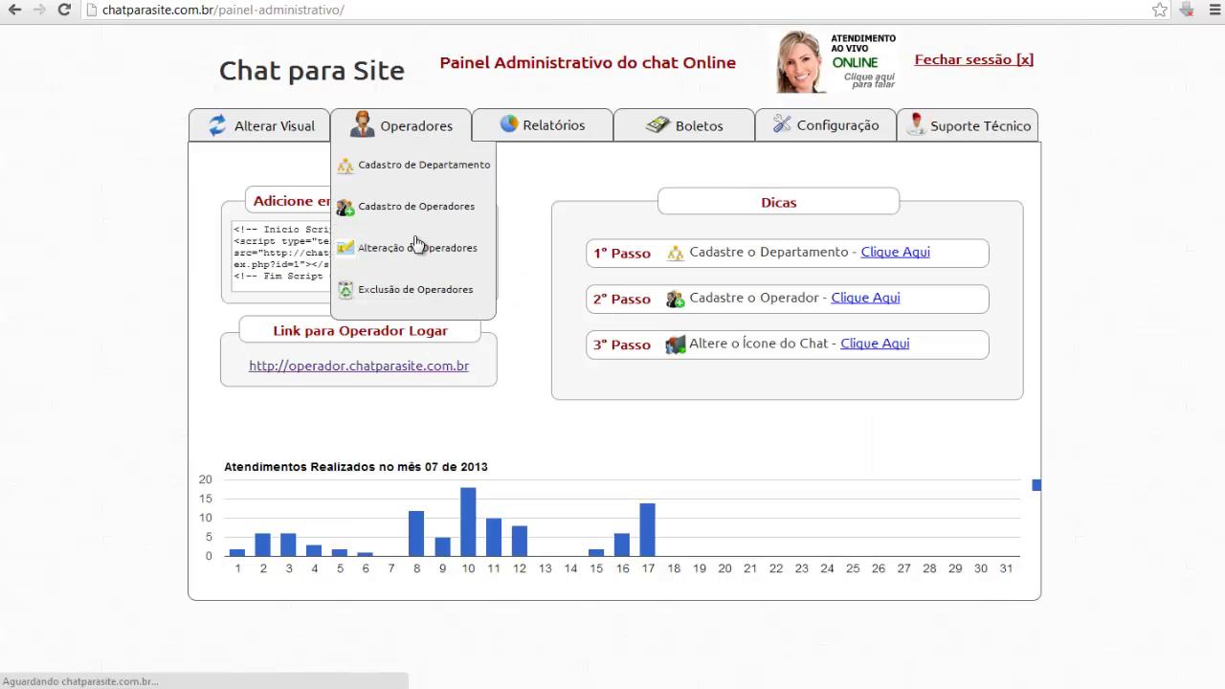
pyautogui.click(416, 249)
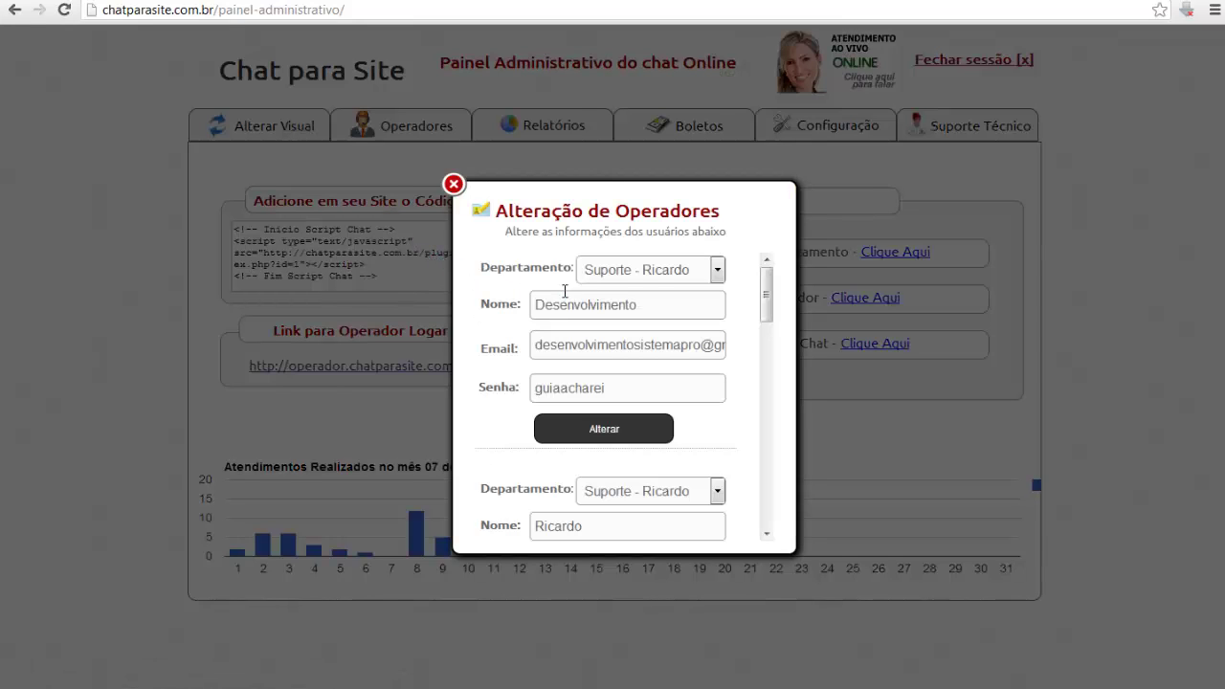
pyautogui.click(461, 187)
pyautogui.moveTo(416, 129)
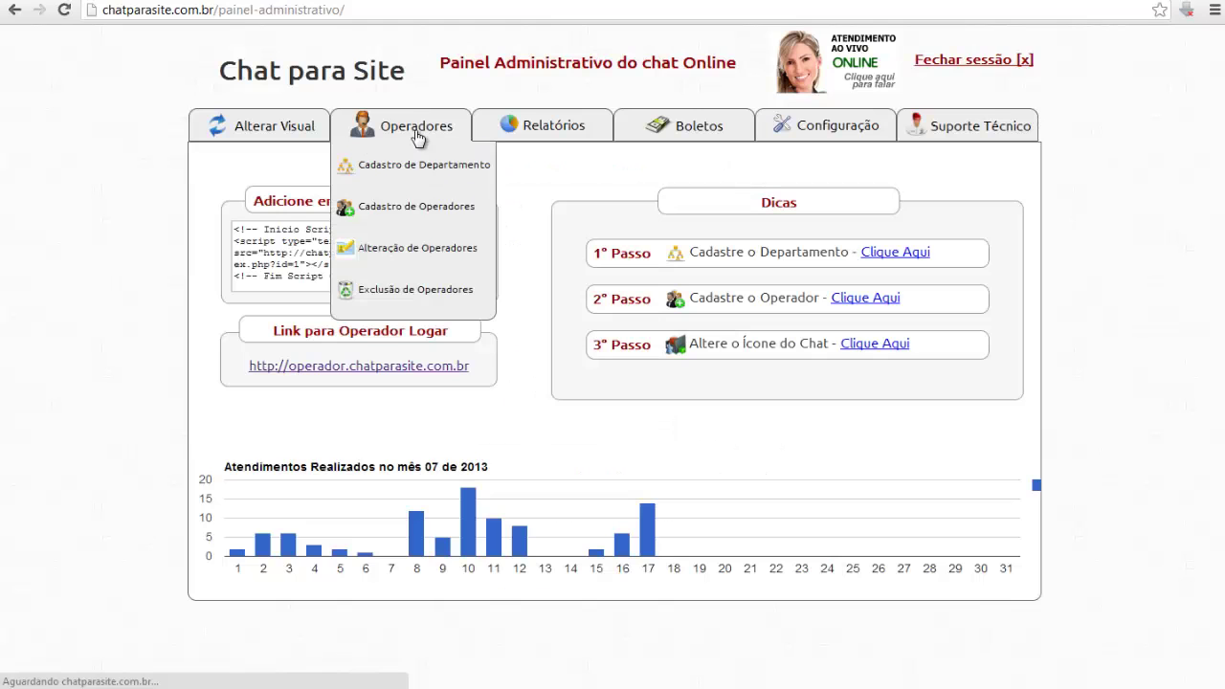
pyautogui.click(402, 290)
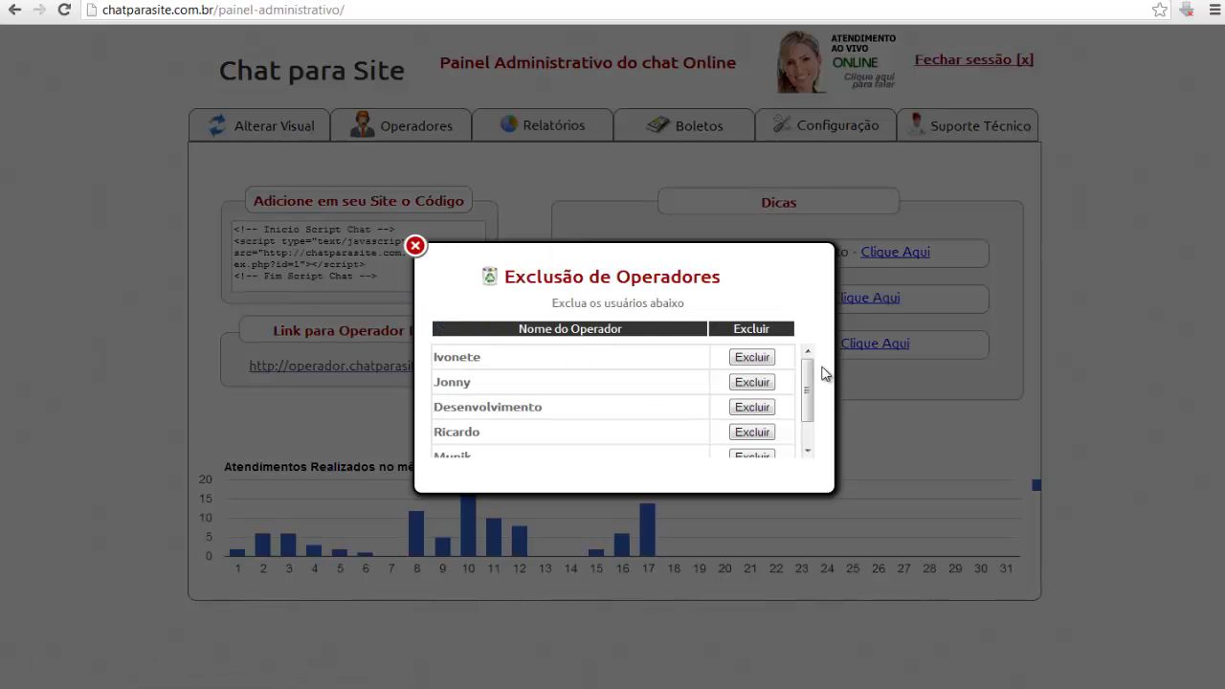
pyautogui.moveTo(807, 387); pyautogui.dragTo(370, 231)
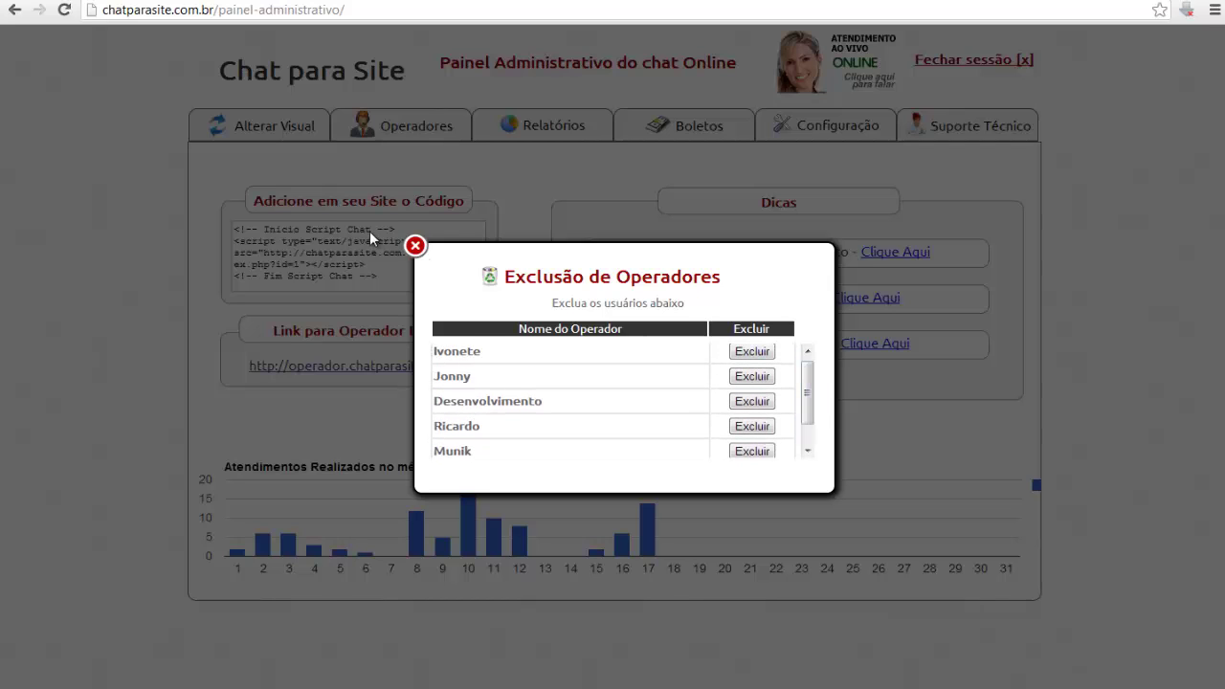
pyautogui.click(416, 247)
# Examine the Atendimentos Realizados report, checking the chart and each record's date, operator and client e-mail, and close it.
pyautogui.moveTo(539, 136)
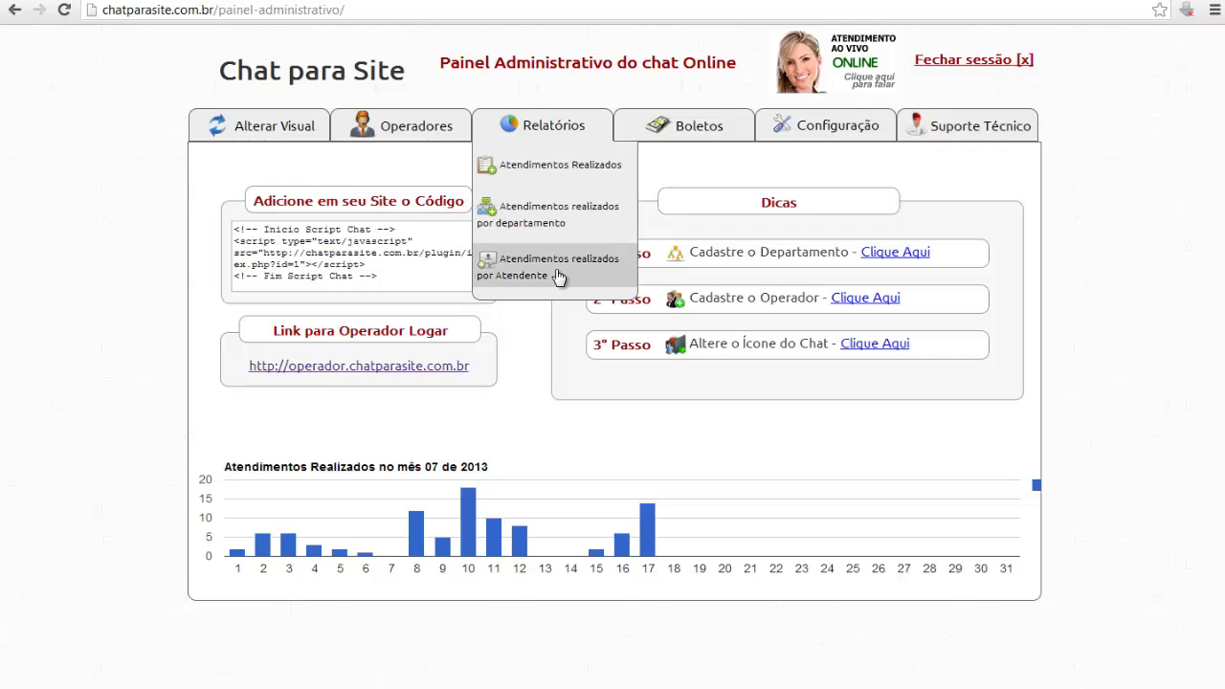
pyautogui.click(565, 172)
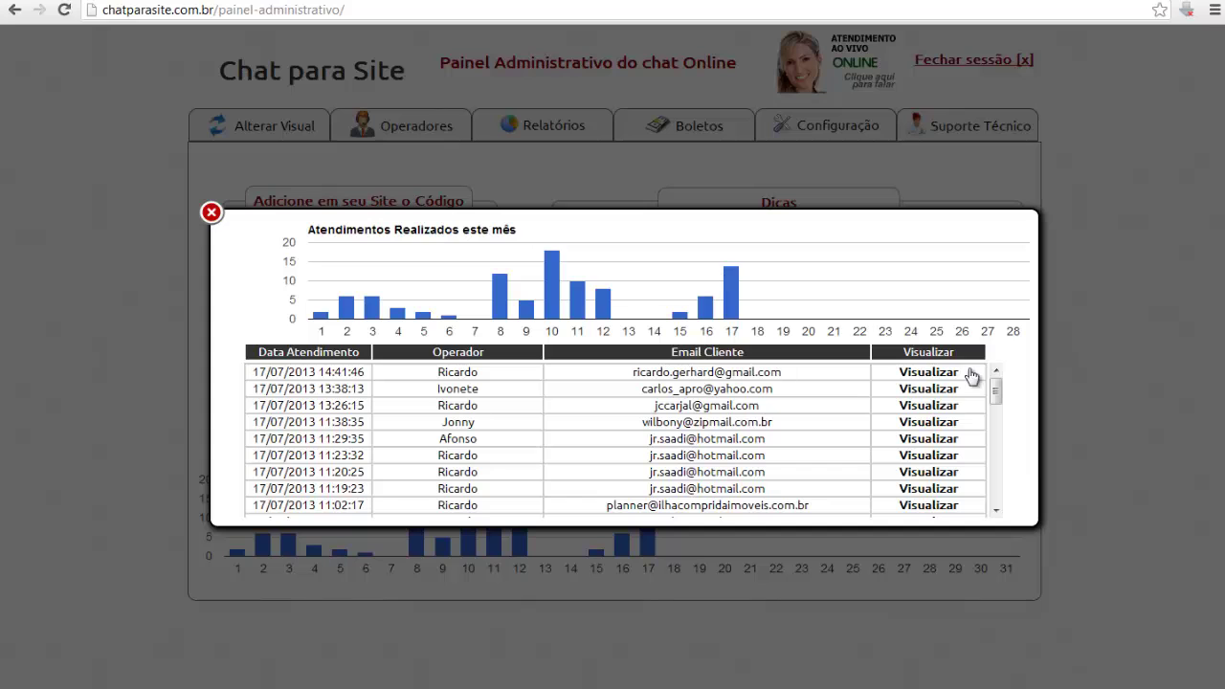
pyautogui.moveTo(996, 397); pyautogui.dragTo(997, 490)
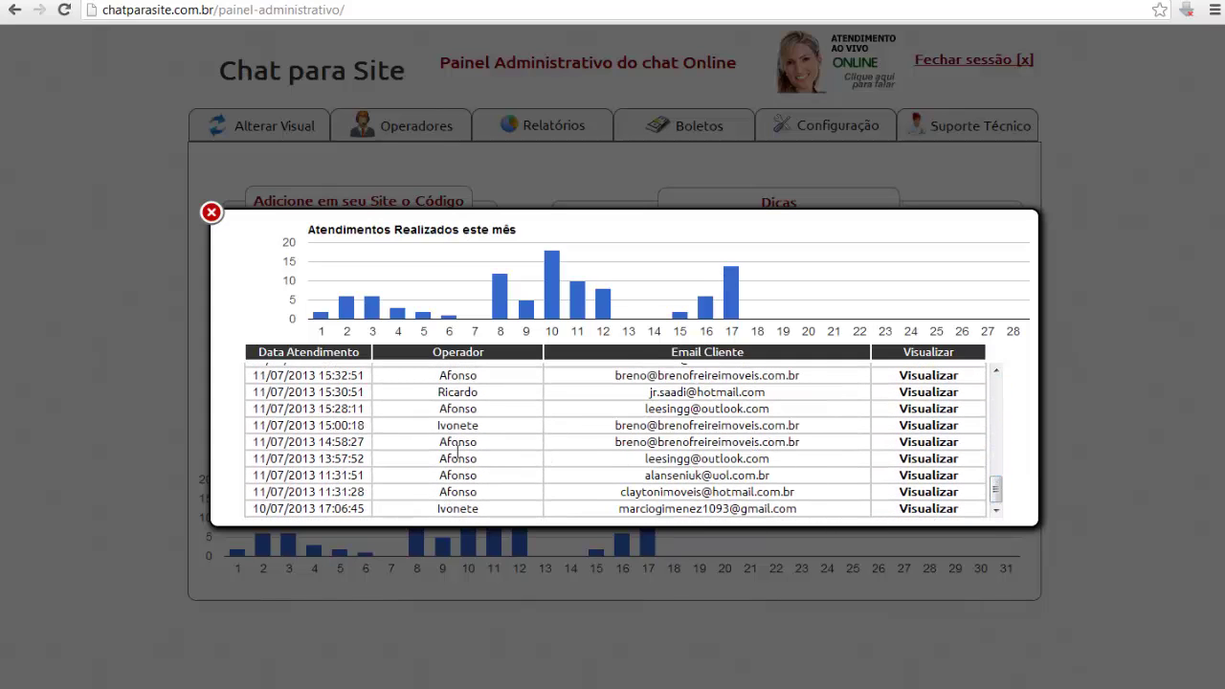
pyautogui.moveTo(273, 448); pyautogui.dragTo(333, 450)
pyautogui.moveTo(439, 444); pyautogui.dragTo(486, 450)
pyautogui.moveTo(616, 444); pyautogui.dragTo(943, 456)
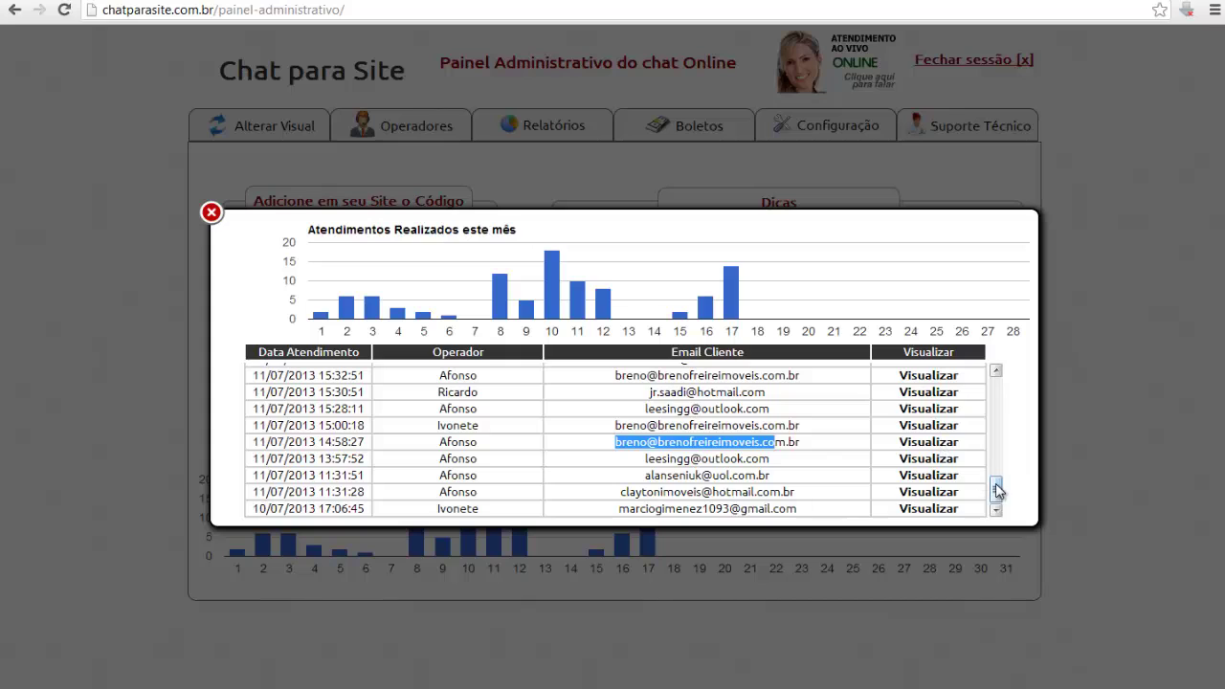
pyautogui.moveTo(999, 495); pyautogui.dragTo(1001, 383)
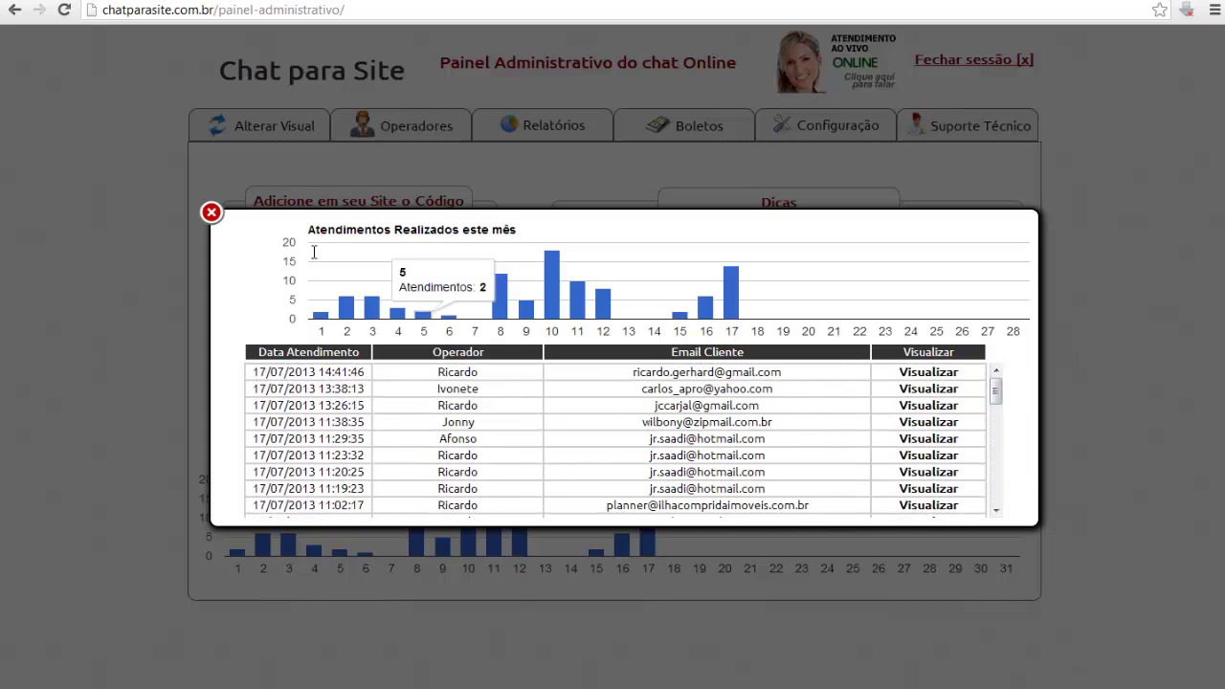
pyautogui.click(215, 216)
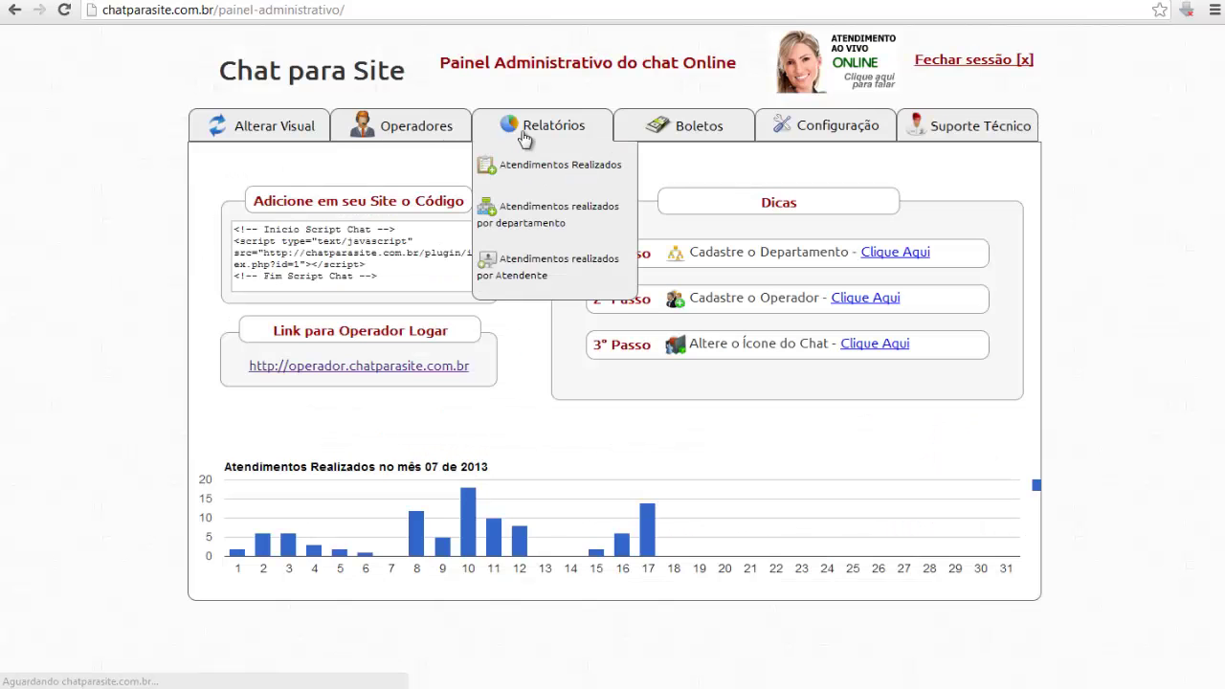
# Open the Atendimentos realizados por departamento report, view the first support department and Comercial, check their records, and close it.
pyautogui.click(560, 219)
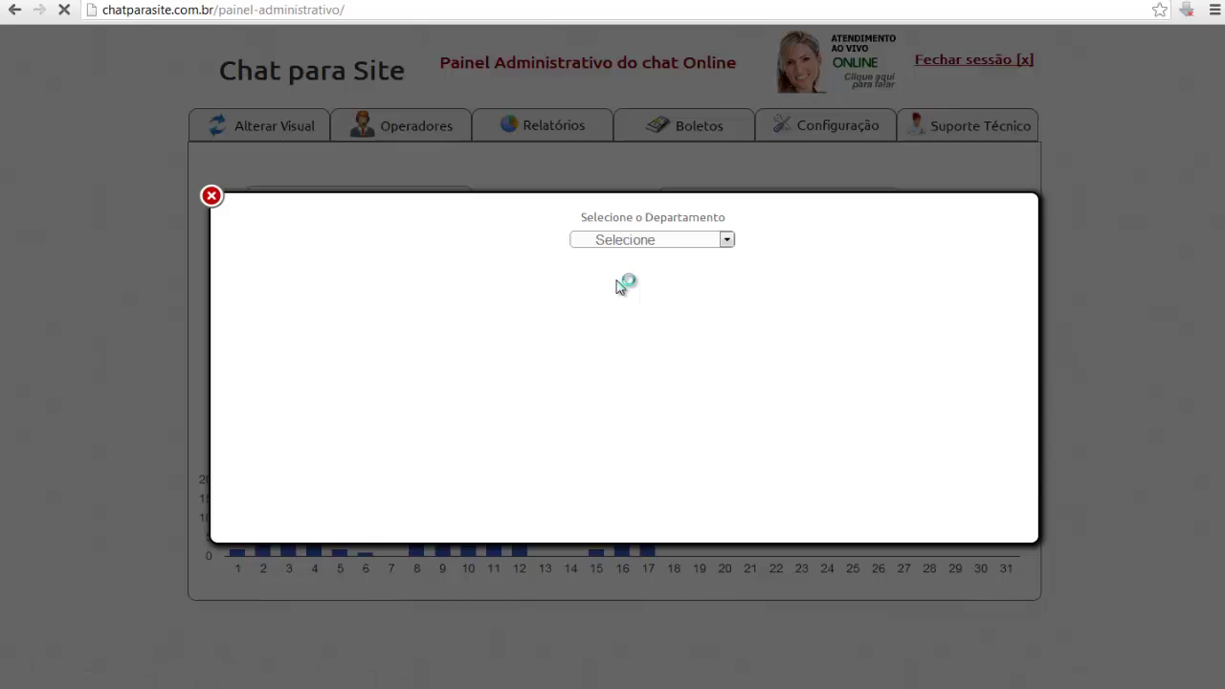
pyautogui.click(675, 245)
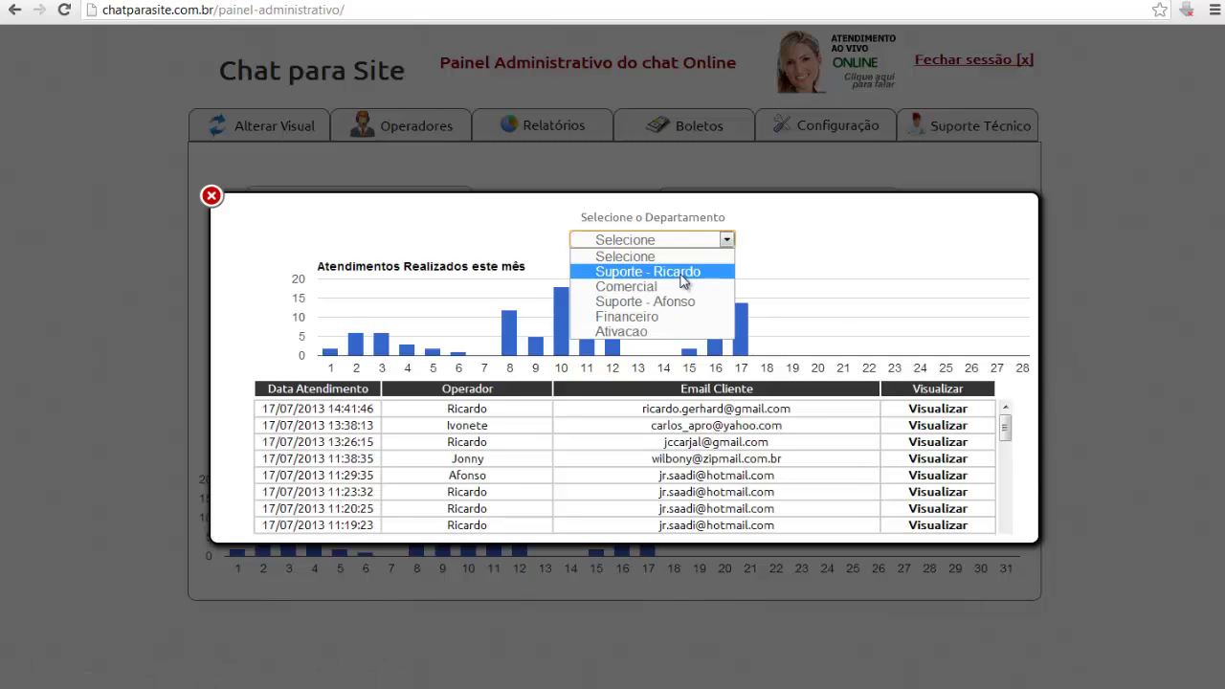
pyautogui.click(657, 272)
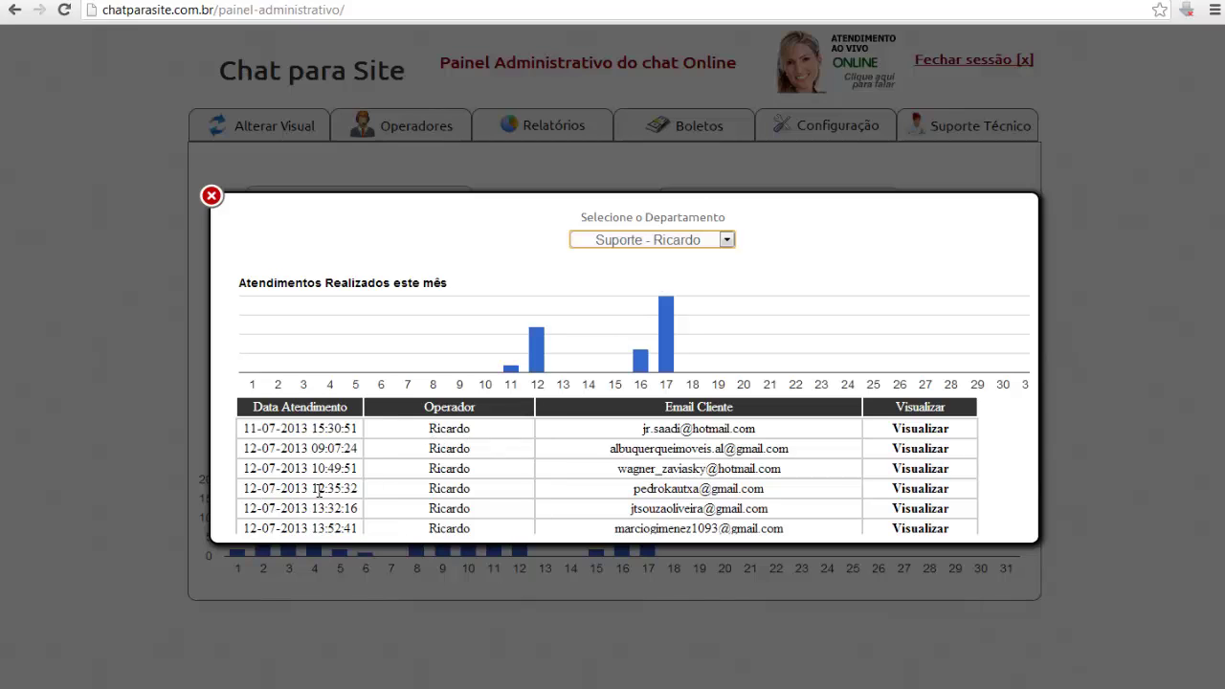
pyautogui.moveTo(315, 490); pyautogui.dragTo(343, 489)
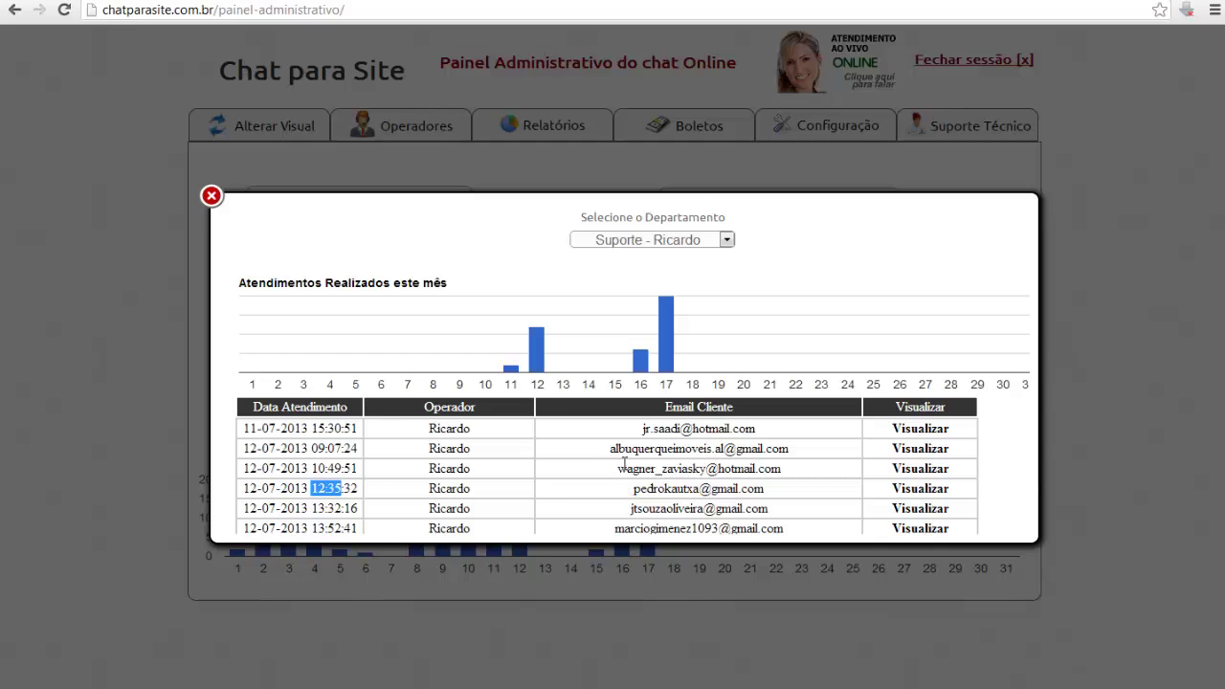
pyautogui.moveTo(620, 467); pyautogui.dragTo(699, 469)
pyautogui.click(729, 241)
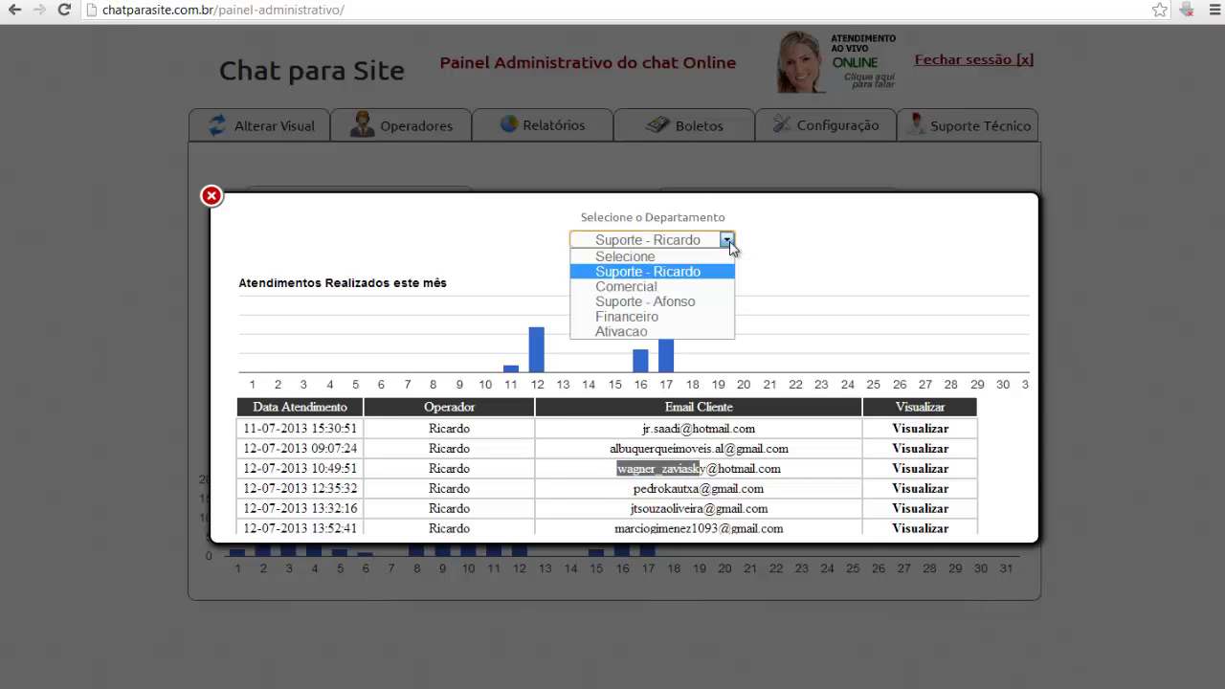
pyautogui.click(680, 289)
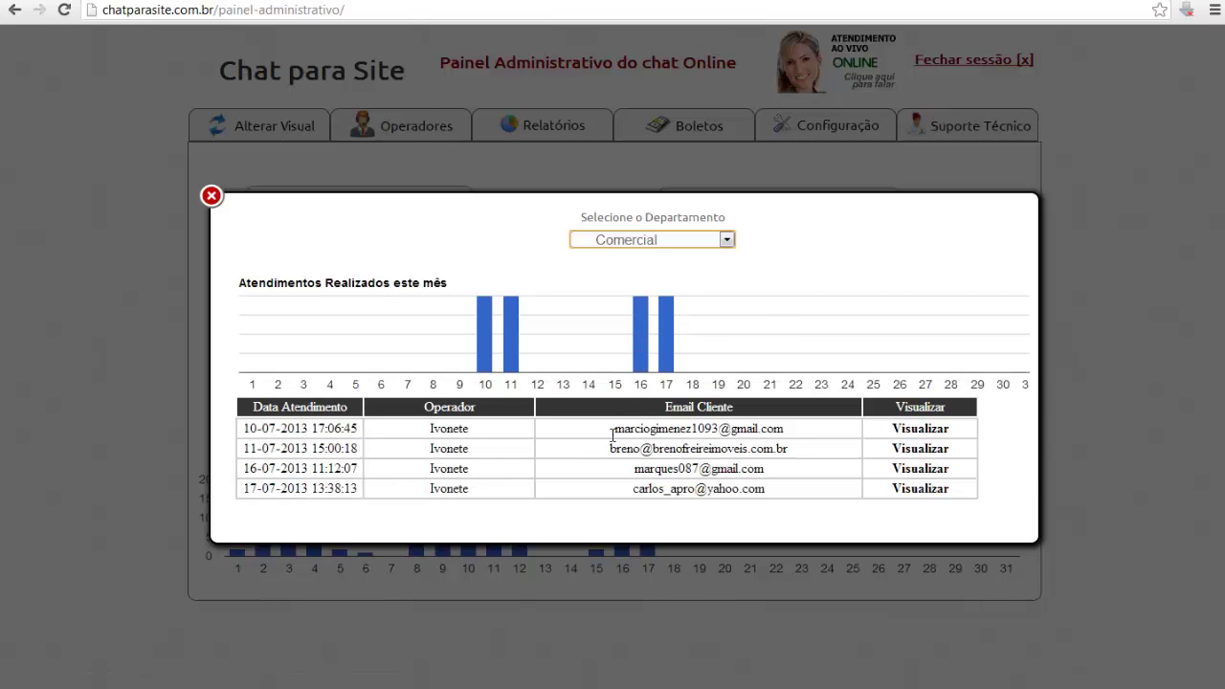
pyautogui.moveTo(613, 434); pyautogui.dragTo(678, 488)
pyautogui.click(502, 463)
pyautogui.click(212, 197)
# Open the Atendimentos realizados por Atendente report and filter it by the fourth attendant listed.
pyautogui.moveTo(532, 130)
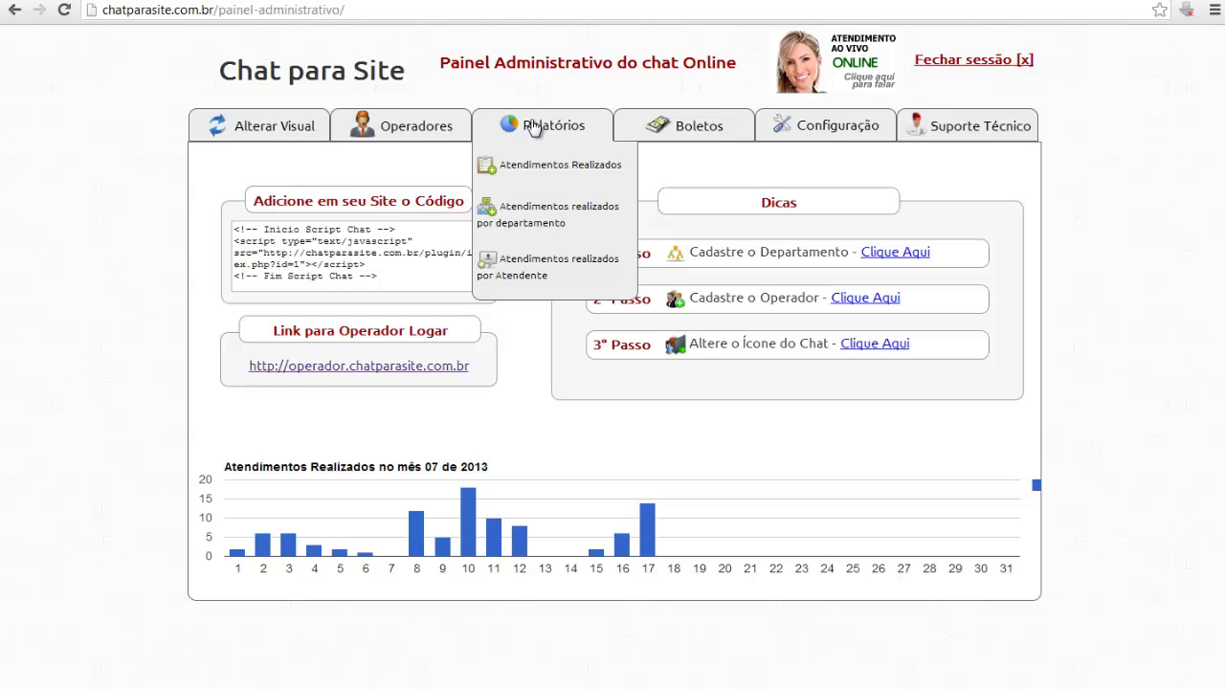
pyautogui.click(563, 278)
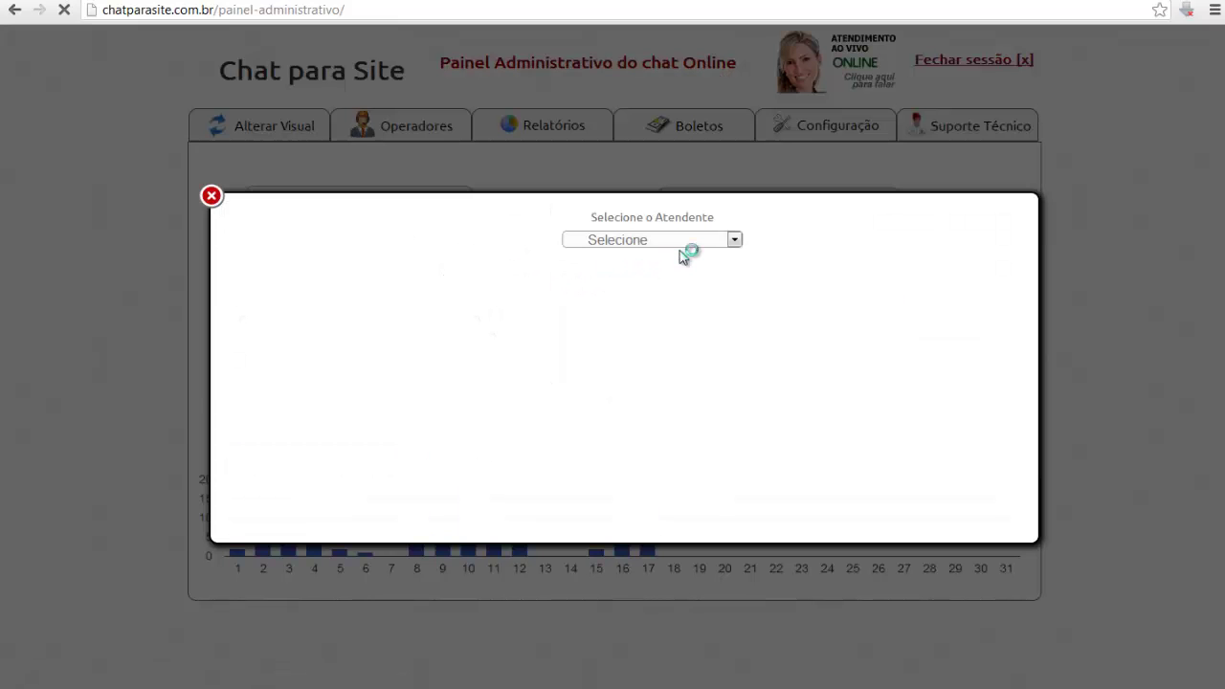
pyautogui.click(737, 243)
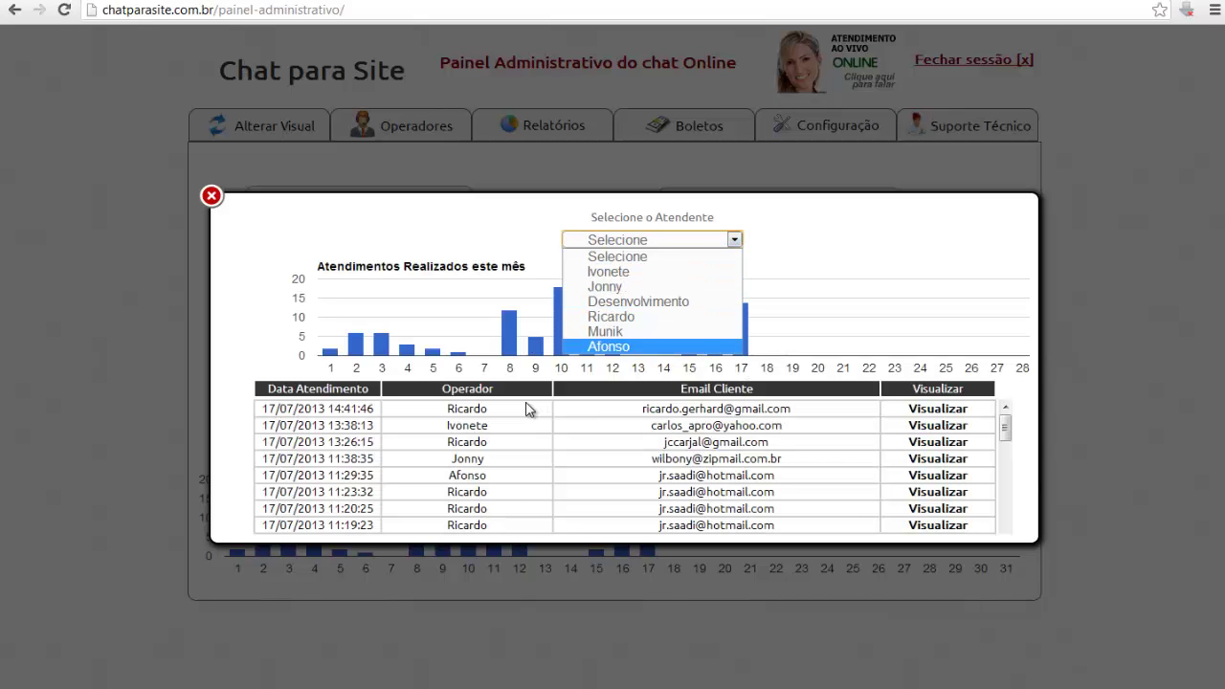
pyautogui.click(526, 410)
pyautogui.click(643, 241)
pyautogui.click(723, 412)
pyautogui.click(632, 241)
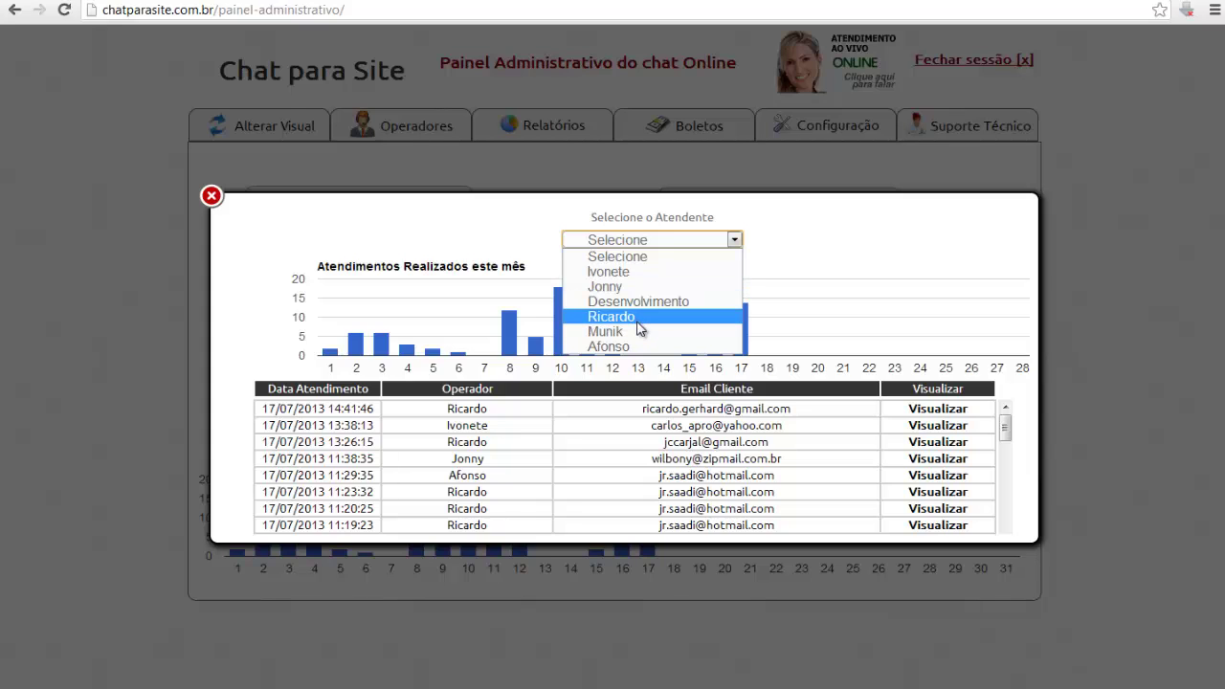
pyautogui.click(637, 317)
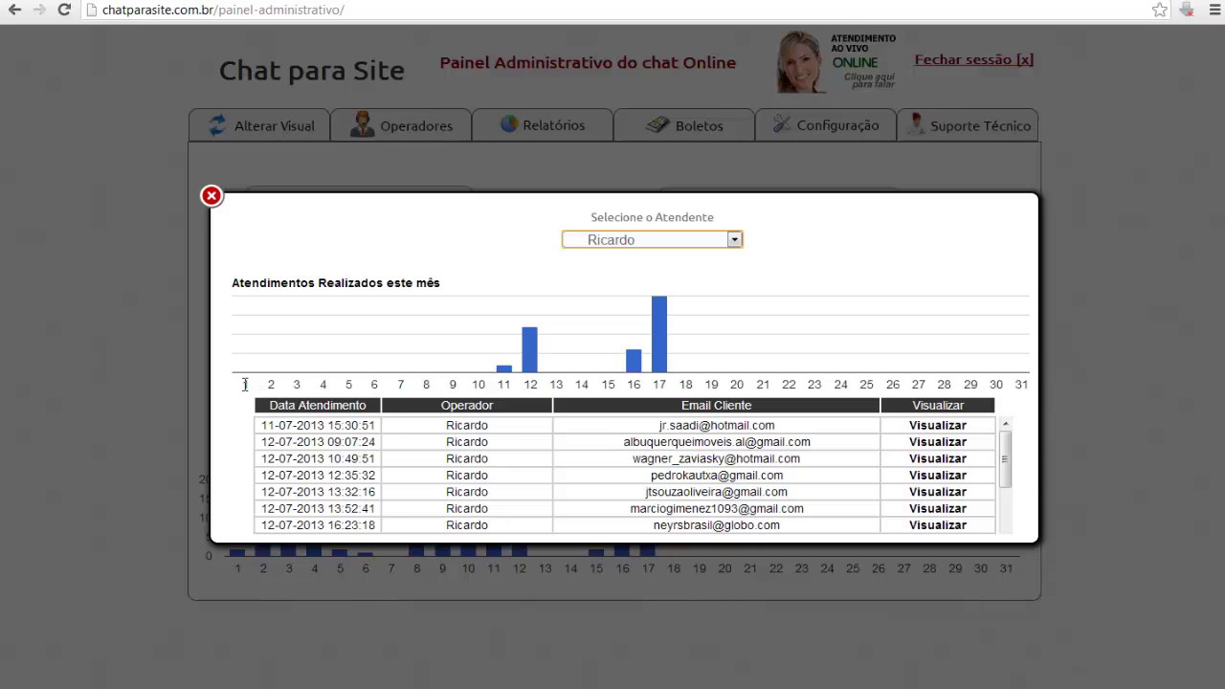
# Examine the attendant's monthly chart and the date, operator and client e-mail of each record, and close the report.
pyautogui.click(247, 385)
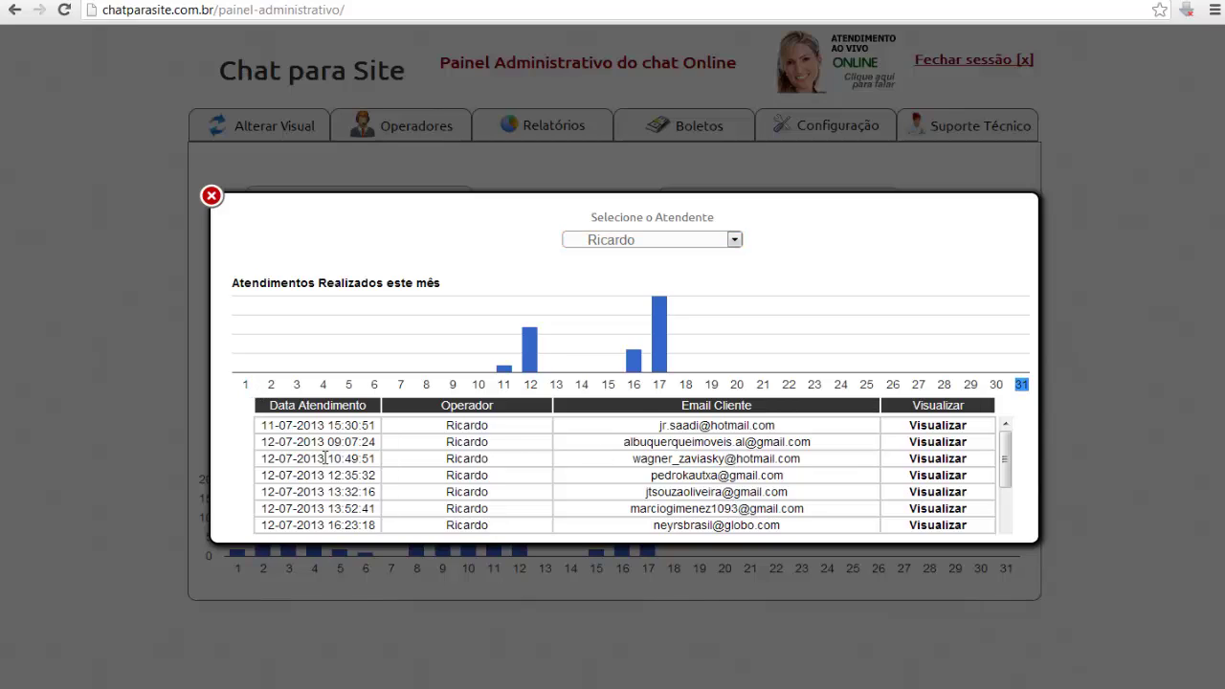
pyautogui.moveTo(263, 424); pyautogui.dragTo(354, 427)
pyautogui.moveTo(494, 424); pyautogui.dragTo(445, 426)
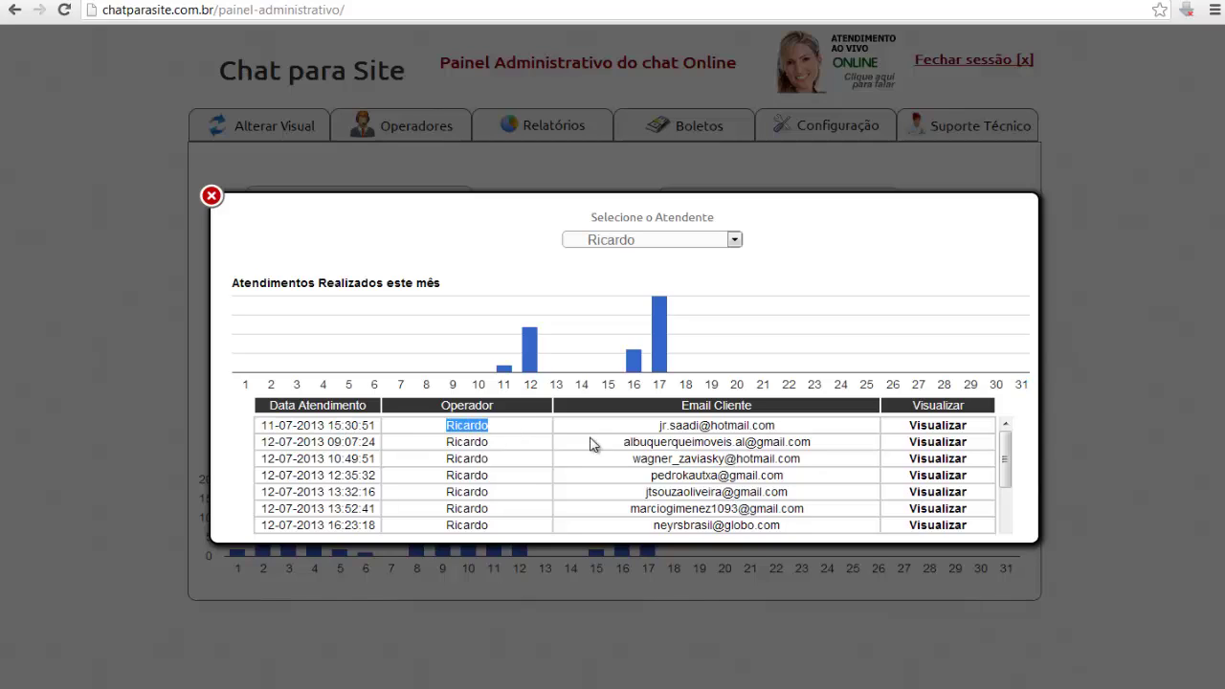
pyautogui.moveTo(661, 425); pyautogui.dragTo(789, 424)
pyautogui.scroll(-5, 797, 457)
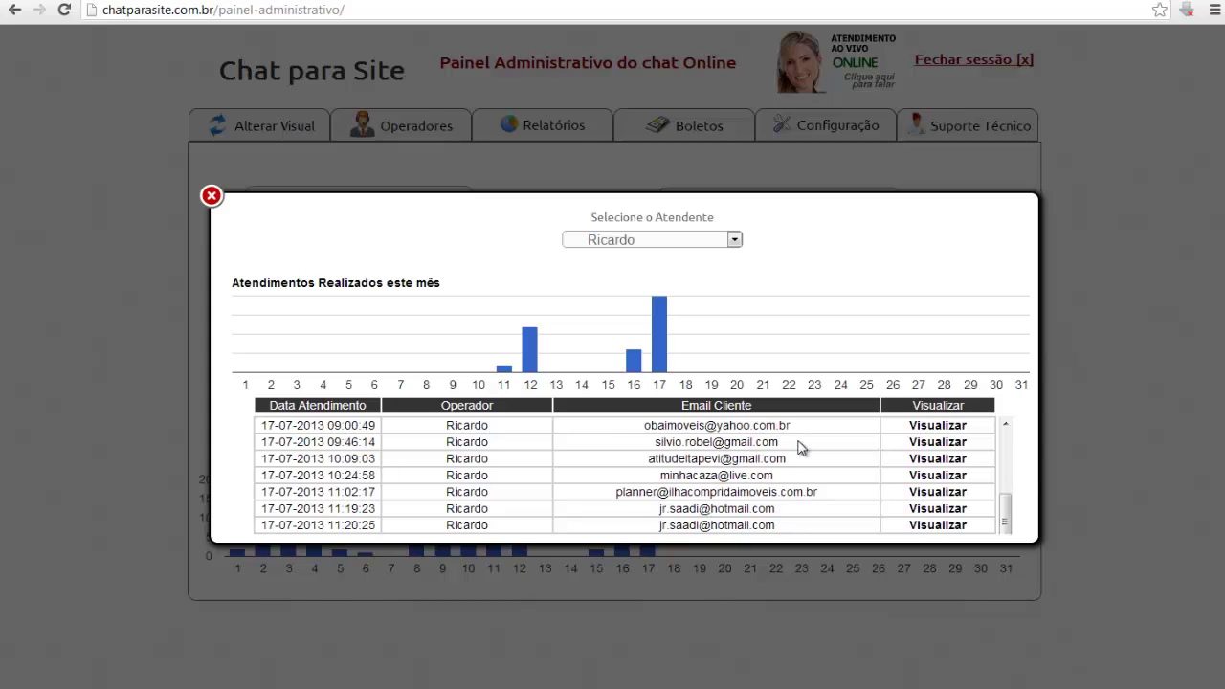
pyautogui.scroll(5, 797, 460)
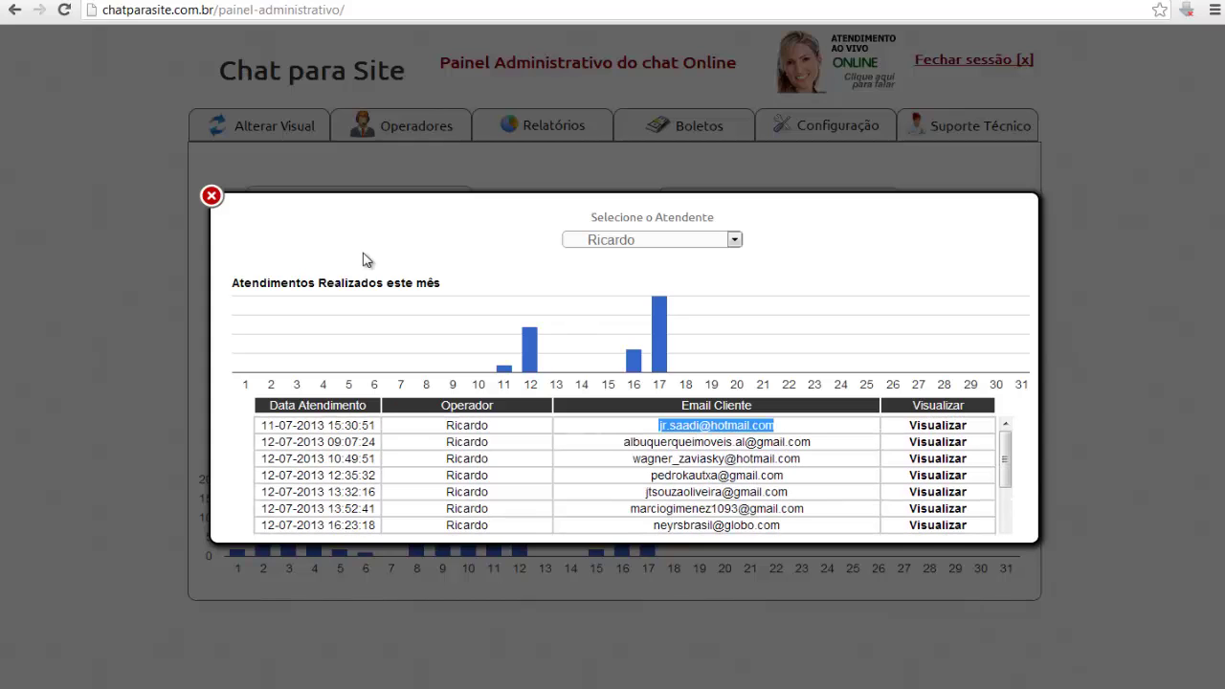
pyautogui.click(211, 199)
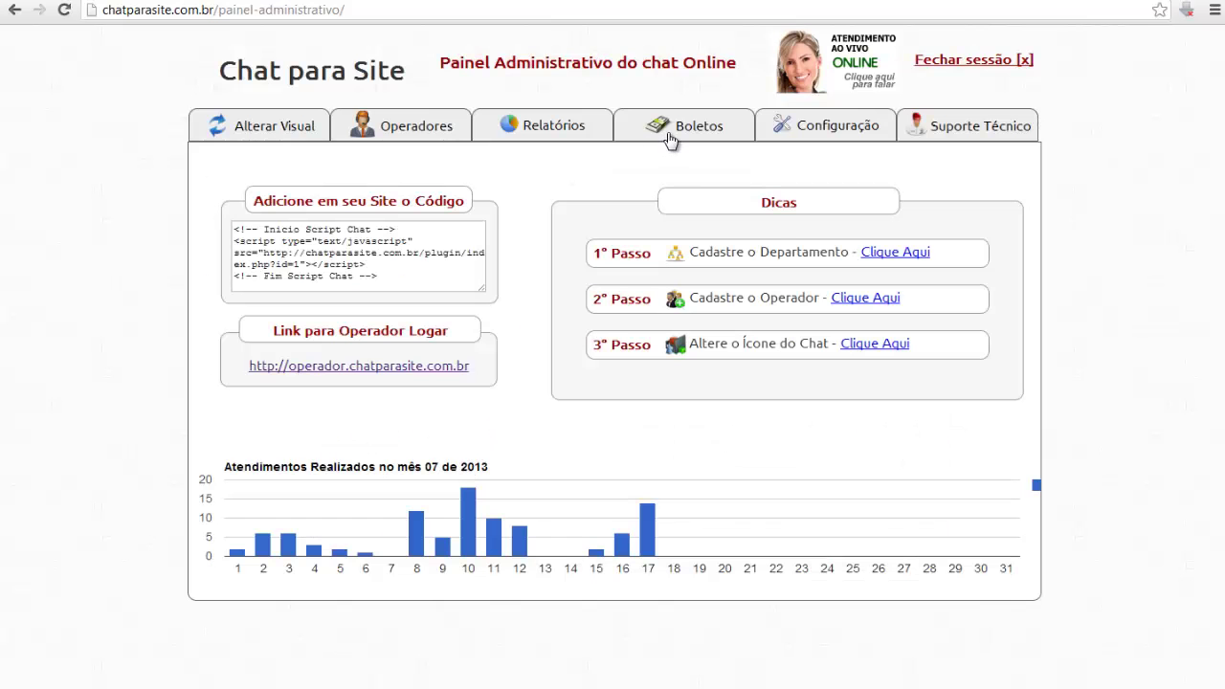
# Review the subscription options in the Tipo de Plano window under the billing options and close it without requesting a change.
pyautogui.moveTo(669, 139)
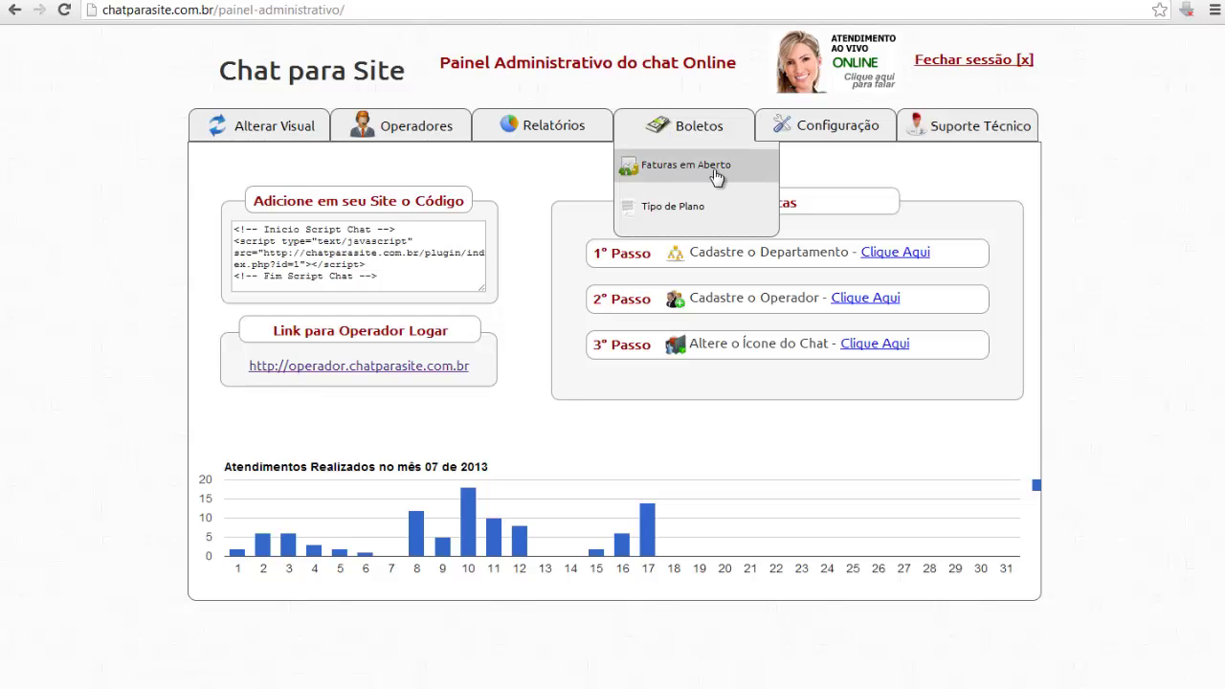
pyautogui.click(676, 211)
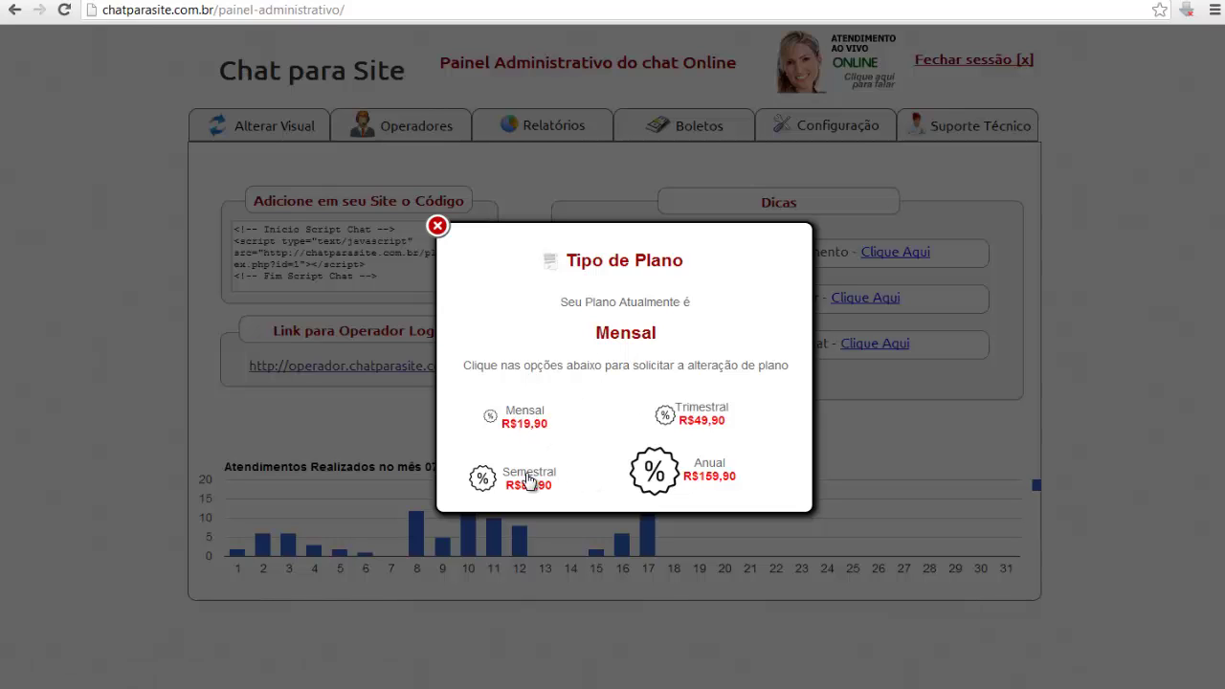
pyautogui.click(438, 227)
# Review the Alterar dados de contato and Alterar Dados de Fatura forms, closing each without changing anything.
pyautogui.click(822, 134)
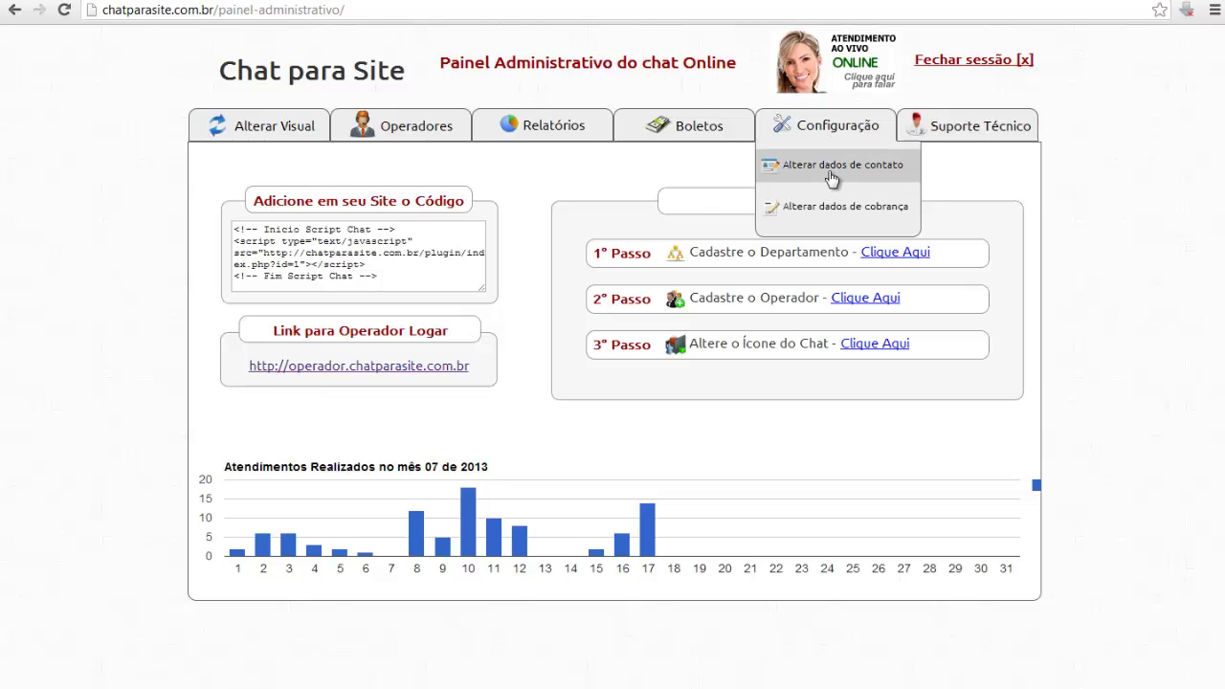
pyautogui.click(830, 171)
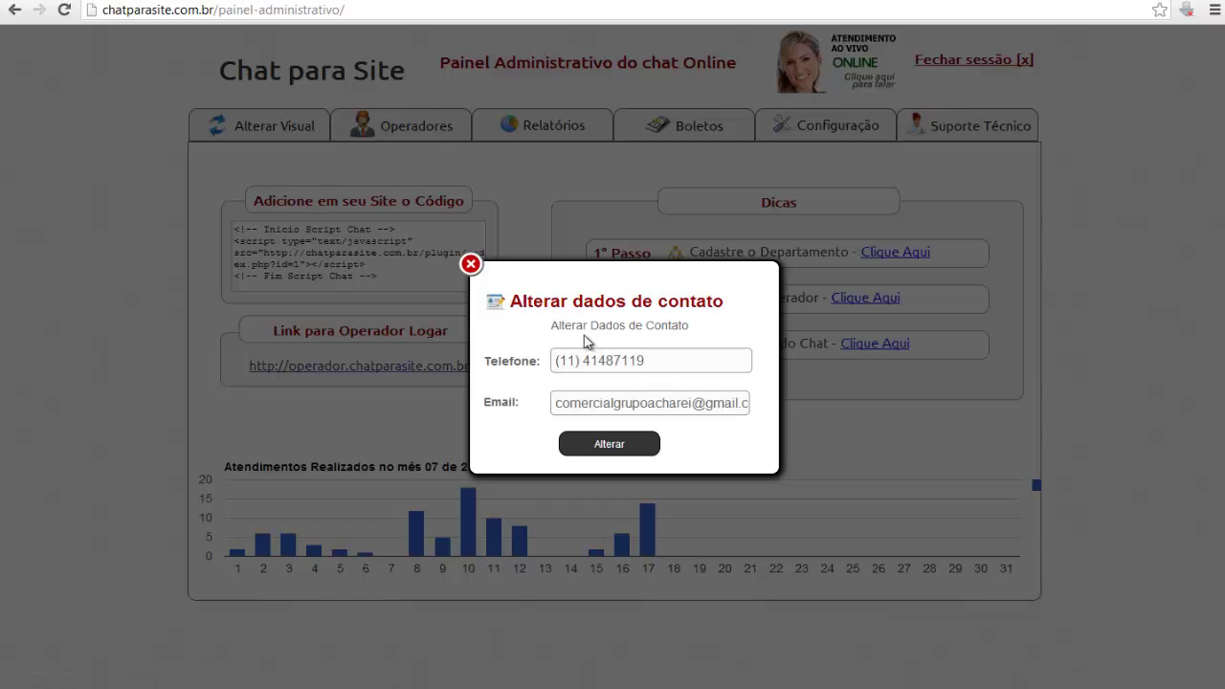
pyautogui.click(471, 264)
pyautogui.click(825, 134)
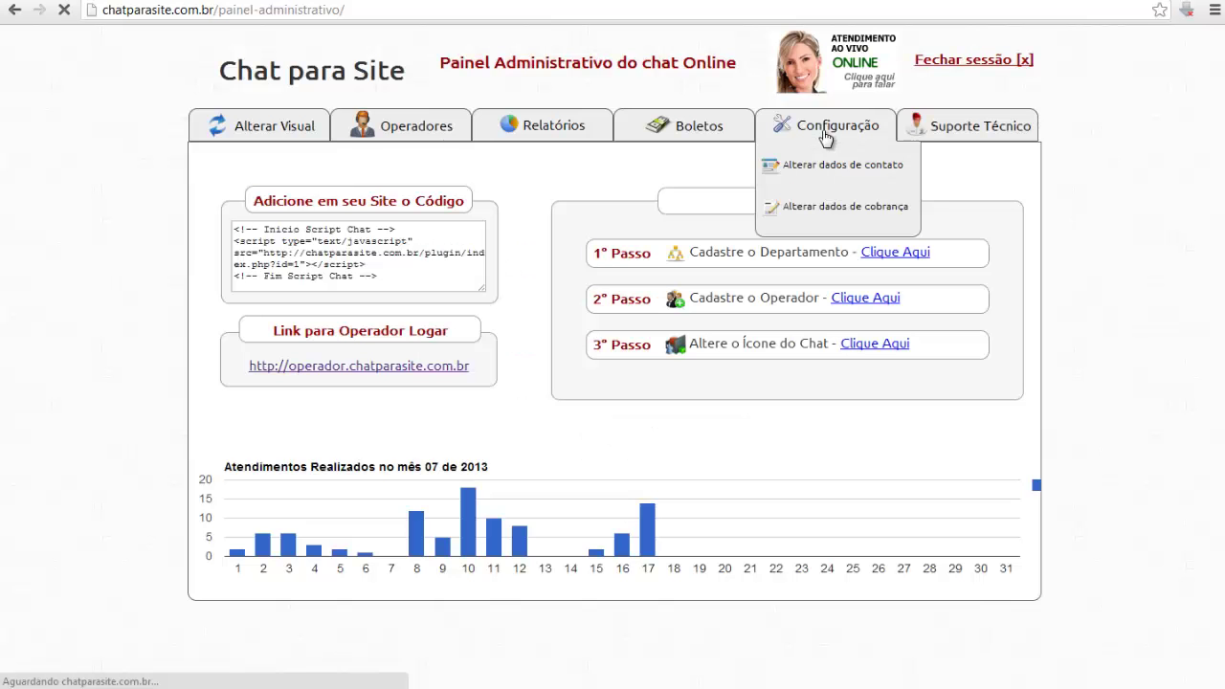
pyautogui.click(819, 208)
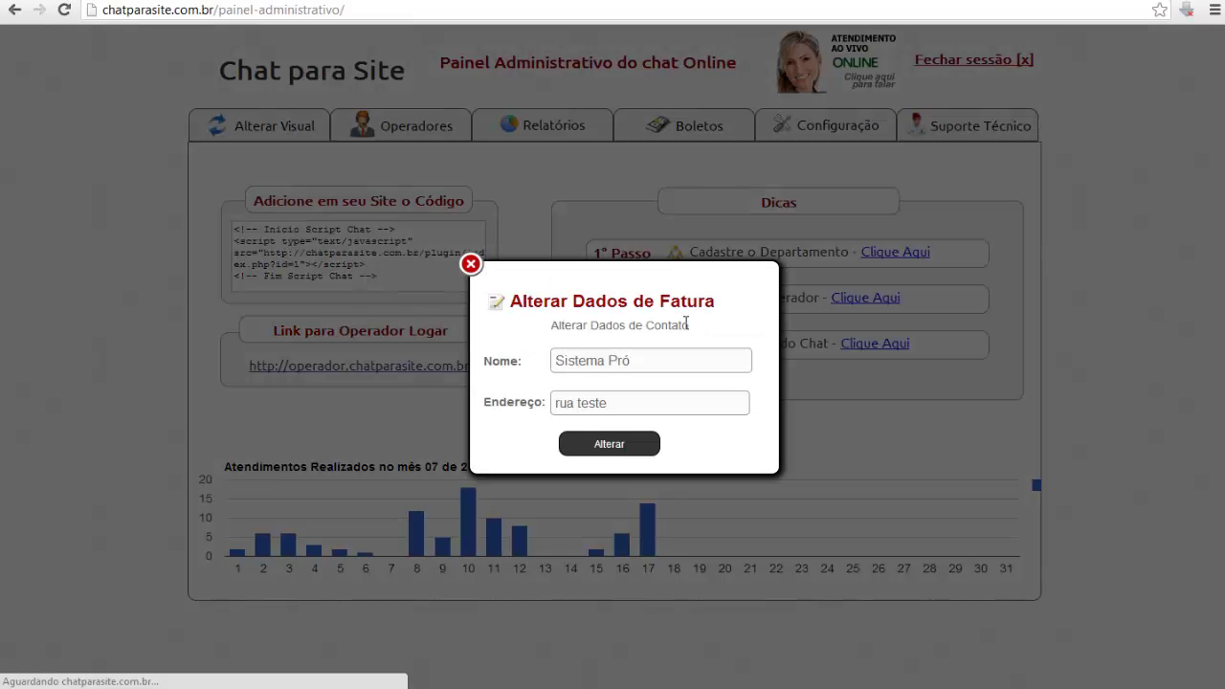
pyautogui.click(471, 264)
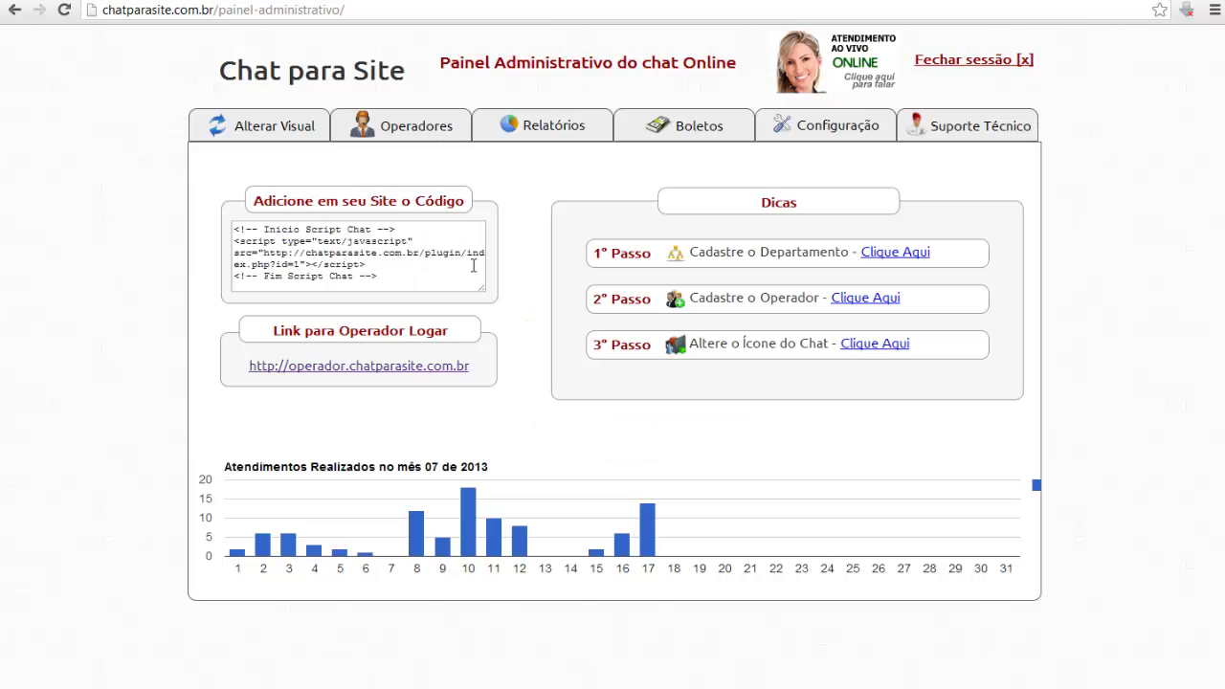
# Open the Suporte Técnico form, fill the name with Suporte 2, check the message field, and close without sending.
pyautogui.click(995, 125)
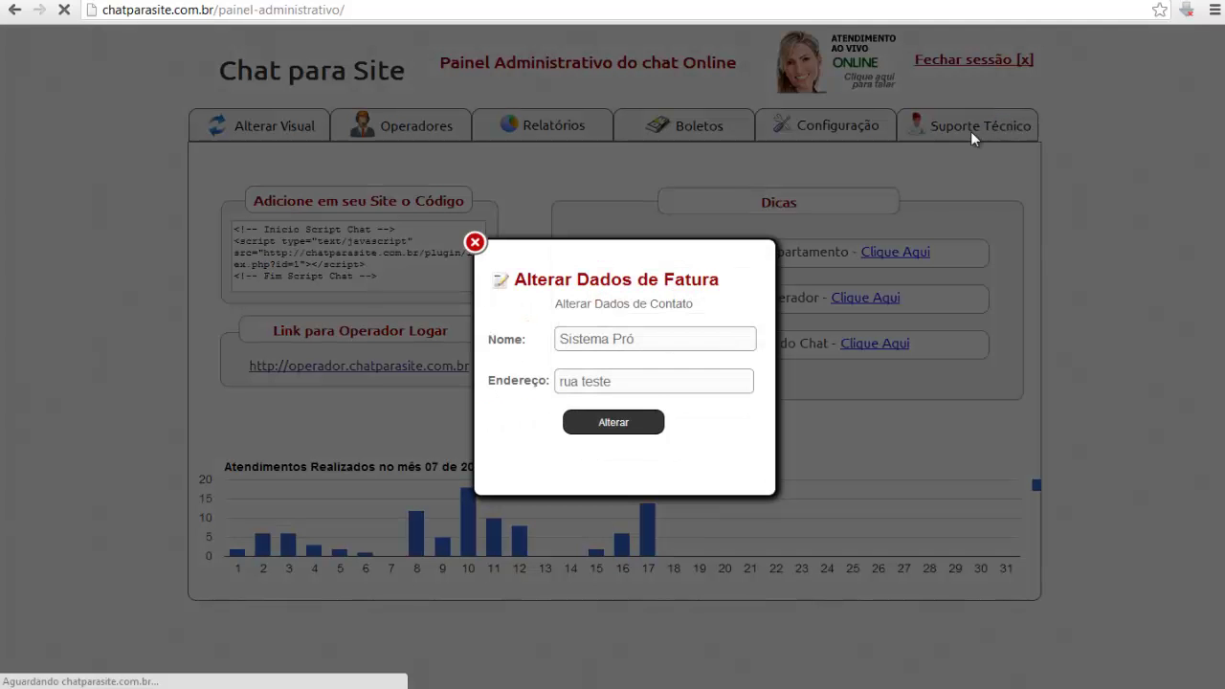
pyautogui.click(610, 305)
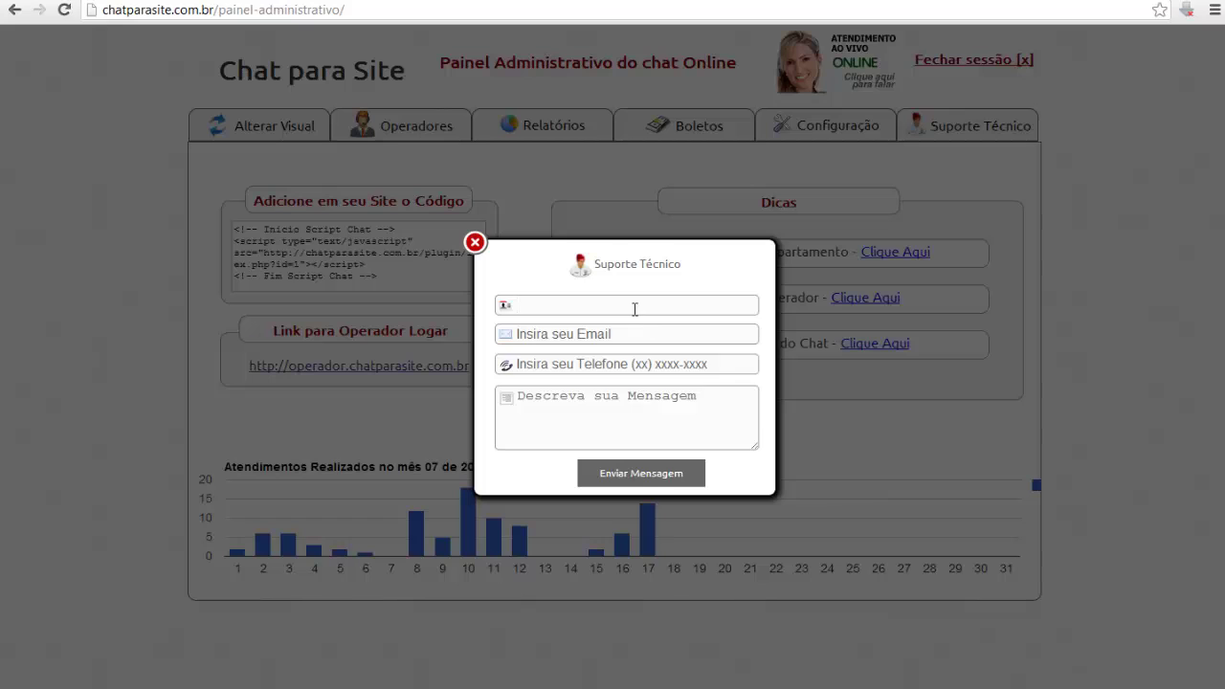
pyautogui.click(634, 307)
pyautogui.click(624, 324)
pyautogui.click(674, 403)
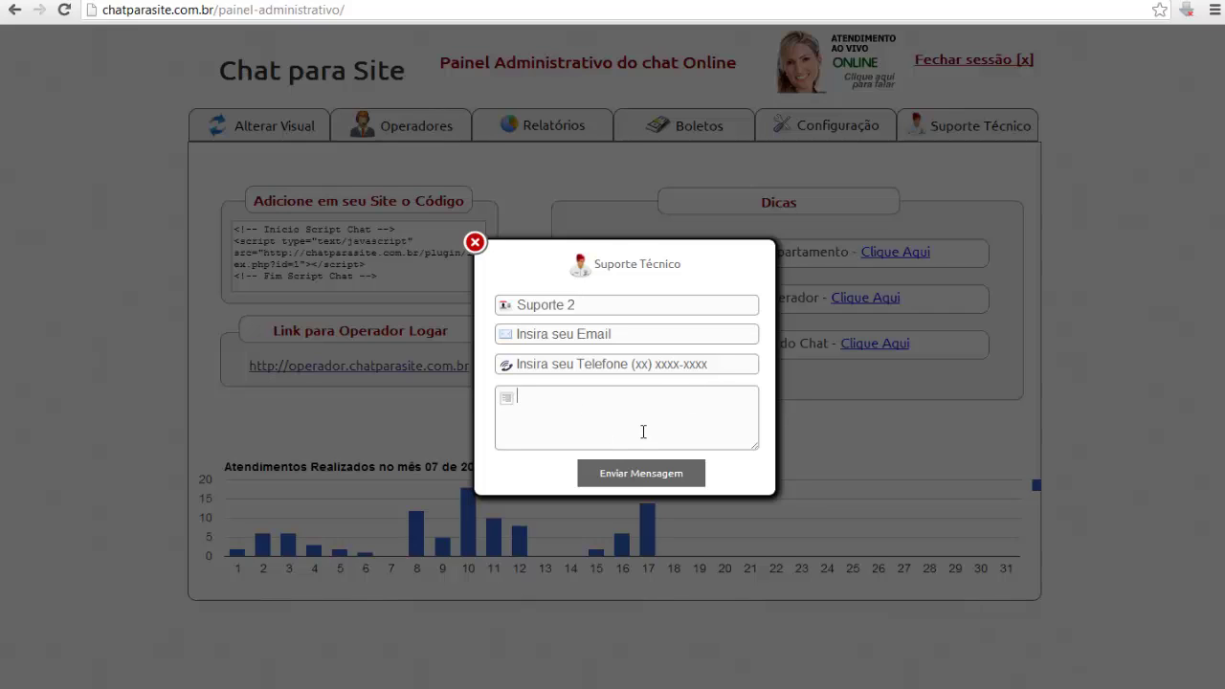
pyautogui.click(476, 243)
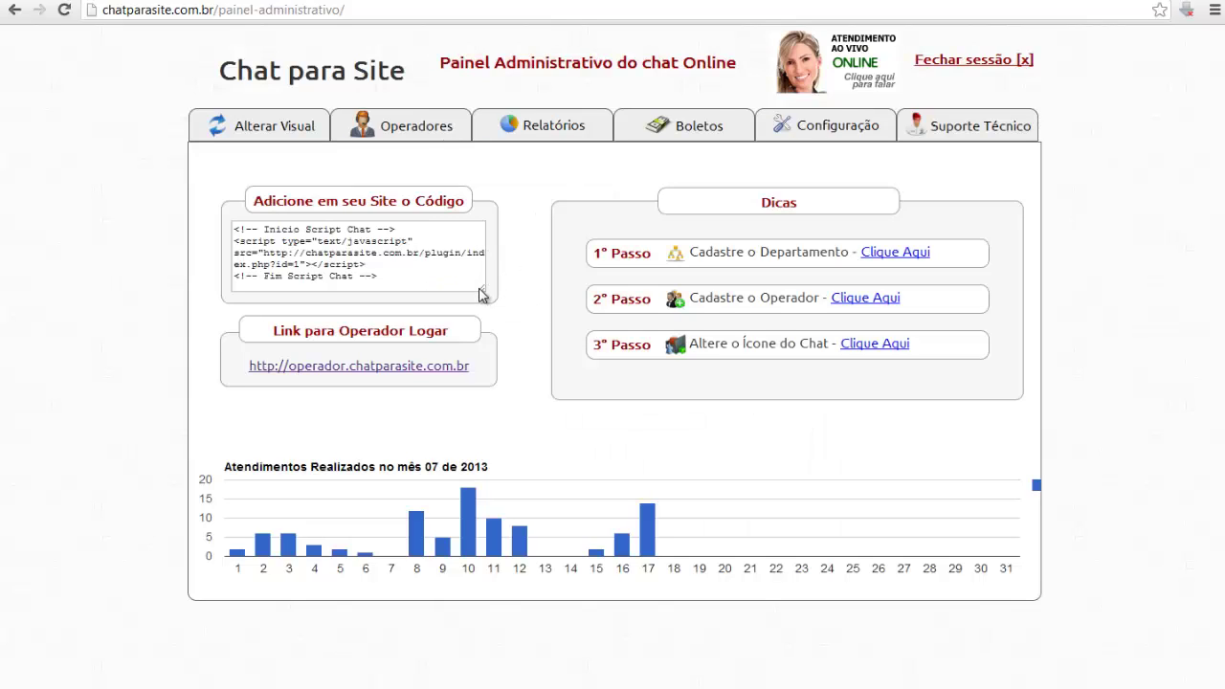
# Enlarge the site code box and highlight the chat script and the operator login link.
pyautogui.moveTo(481, 295); pyautogui.dragTo(505, 305)
pyautogui.click(355, 280)
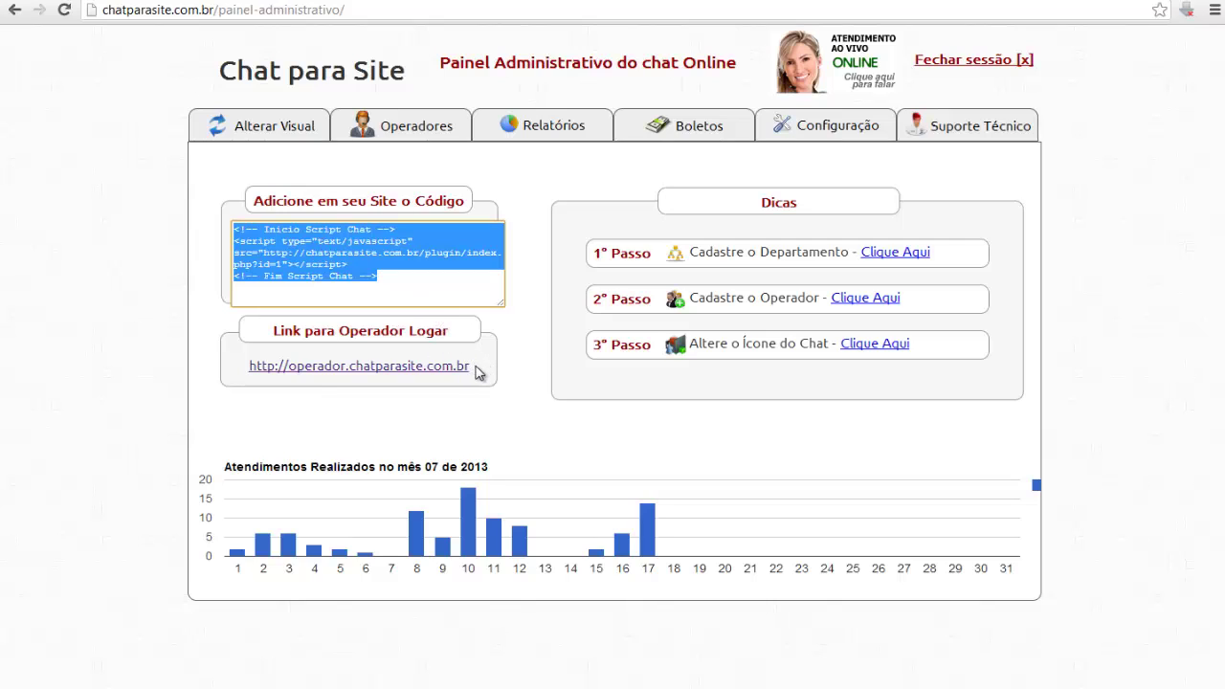
pyautogui.moveTo(476, 366); pyautogui.dragTo(246, 367)
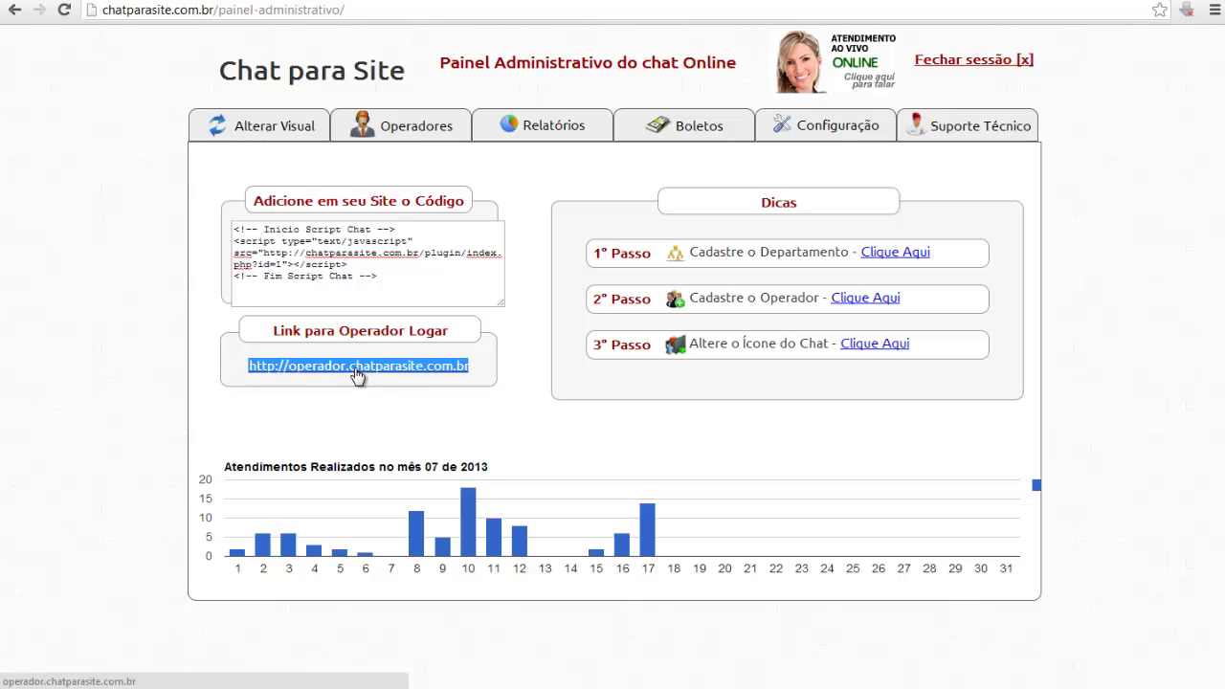
# Open the operator login page, enter the operator's username, check the password field, and return to the administrative panel without logging in.
pyautogui.click(443, 375)
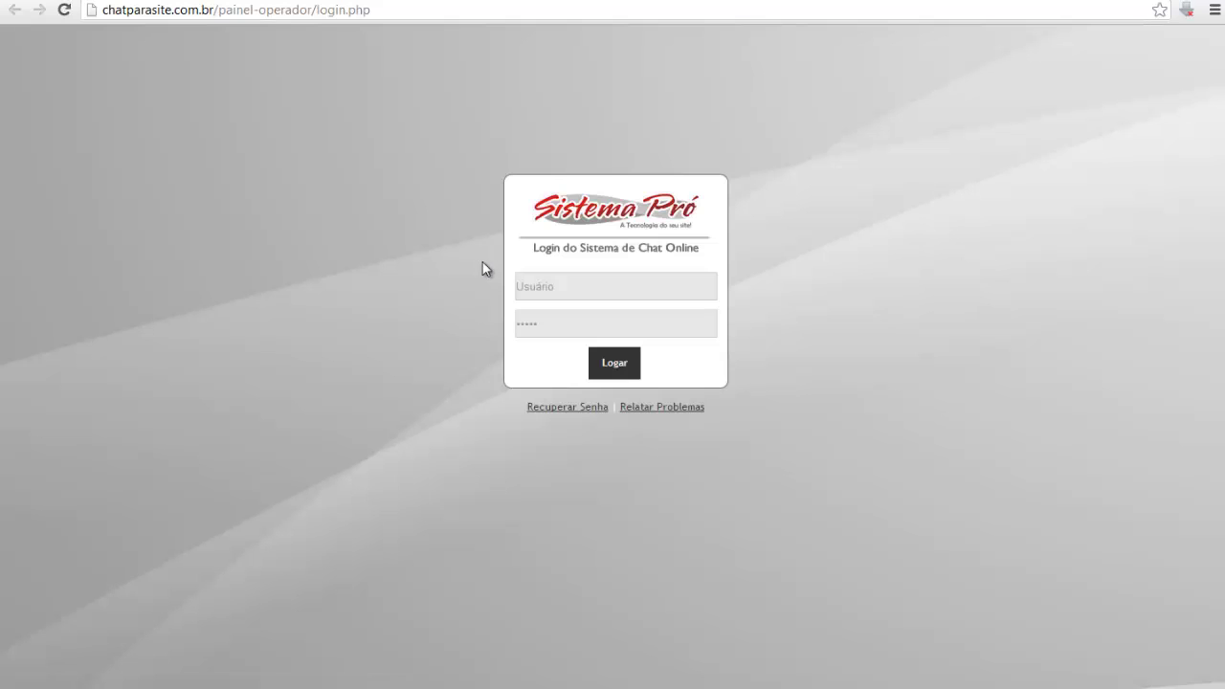
pyautogui.click(560, 289)
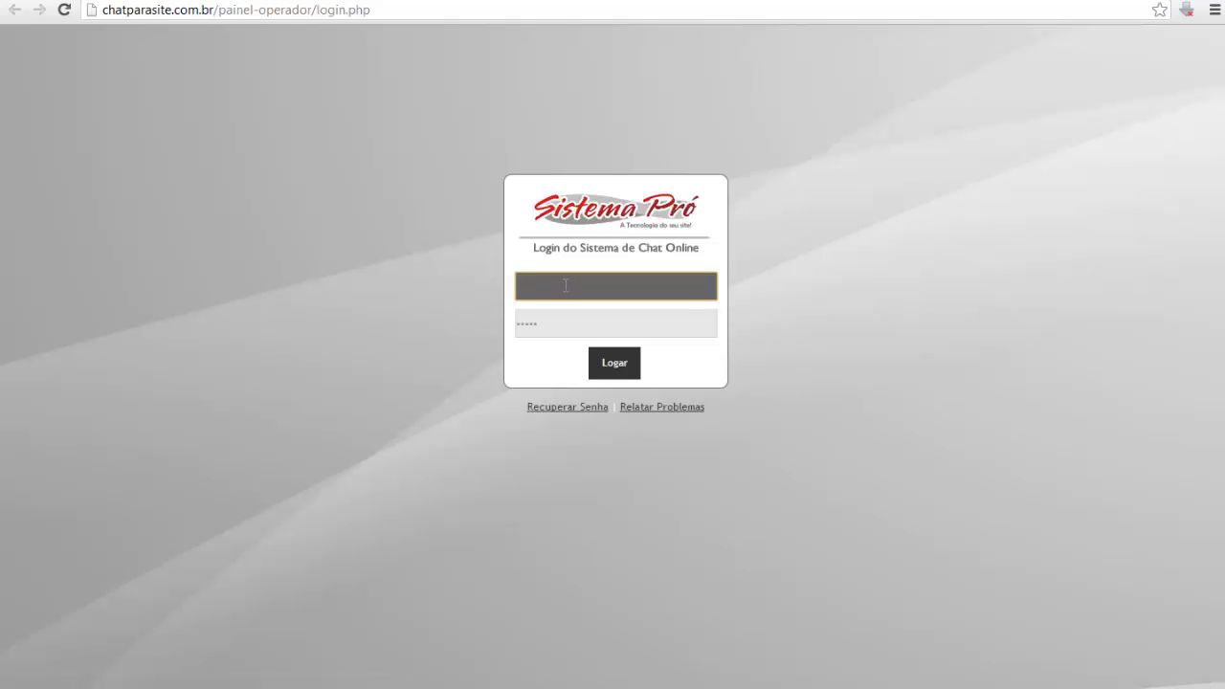
pyautogui.click(566, 286)
pyautogui.click(583, 314)
pyautogui.click(585, 327)
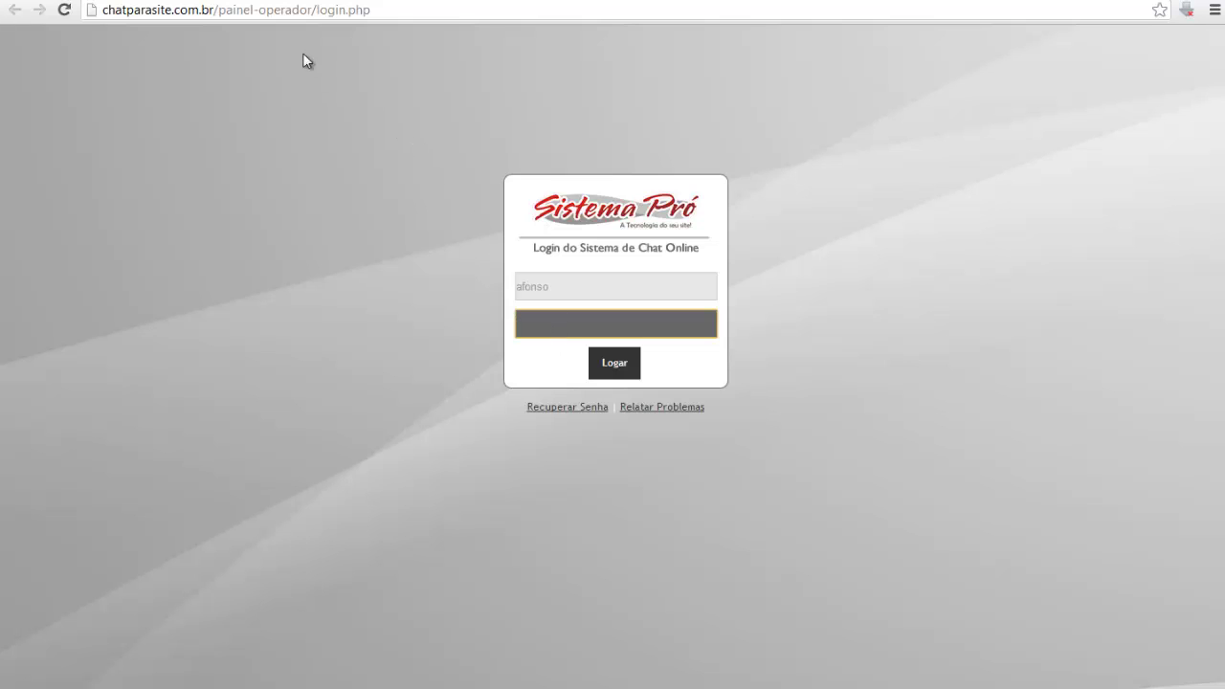
pyautogui.press('Return')
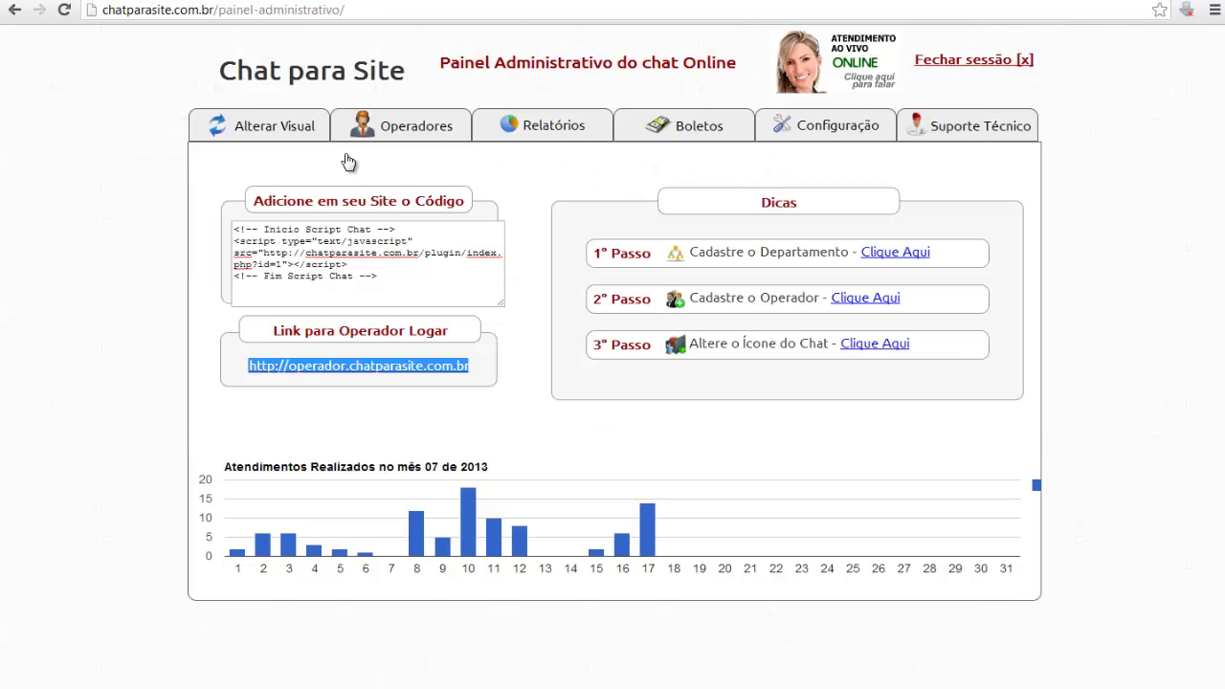